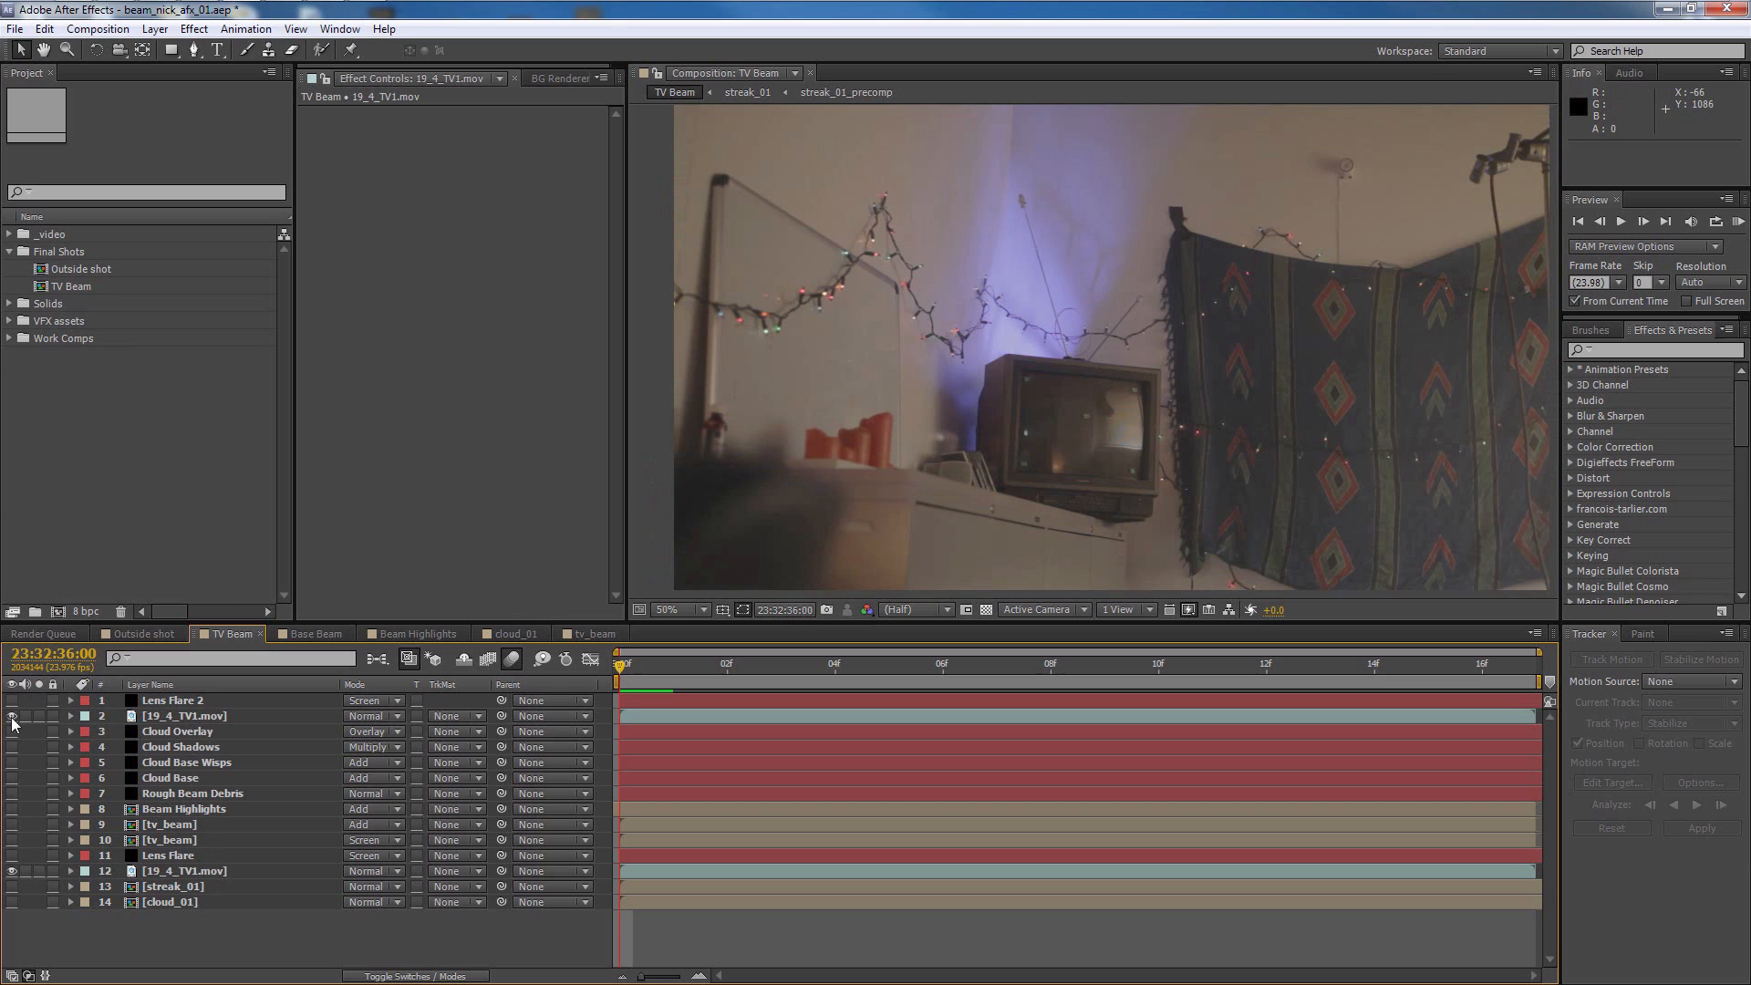
Hide the background TV1 footage to examine the masks on the upper TV1 layer, and restore the background's visibility
click(11, 871)
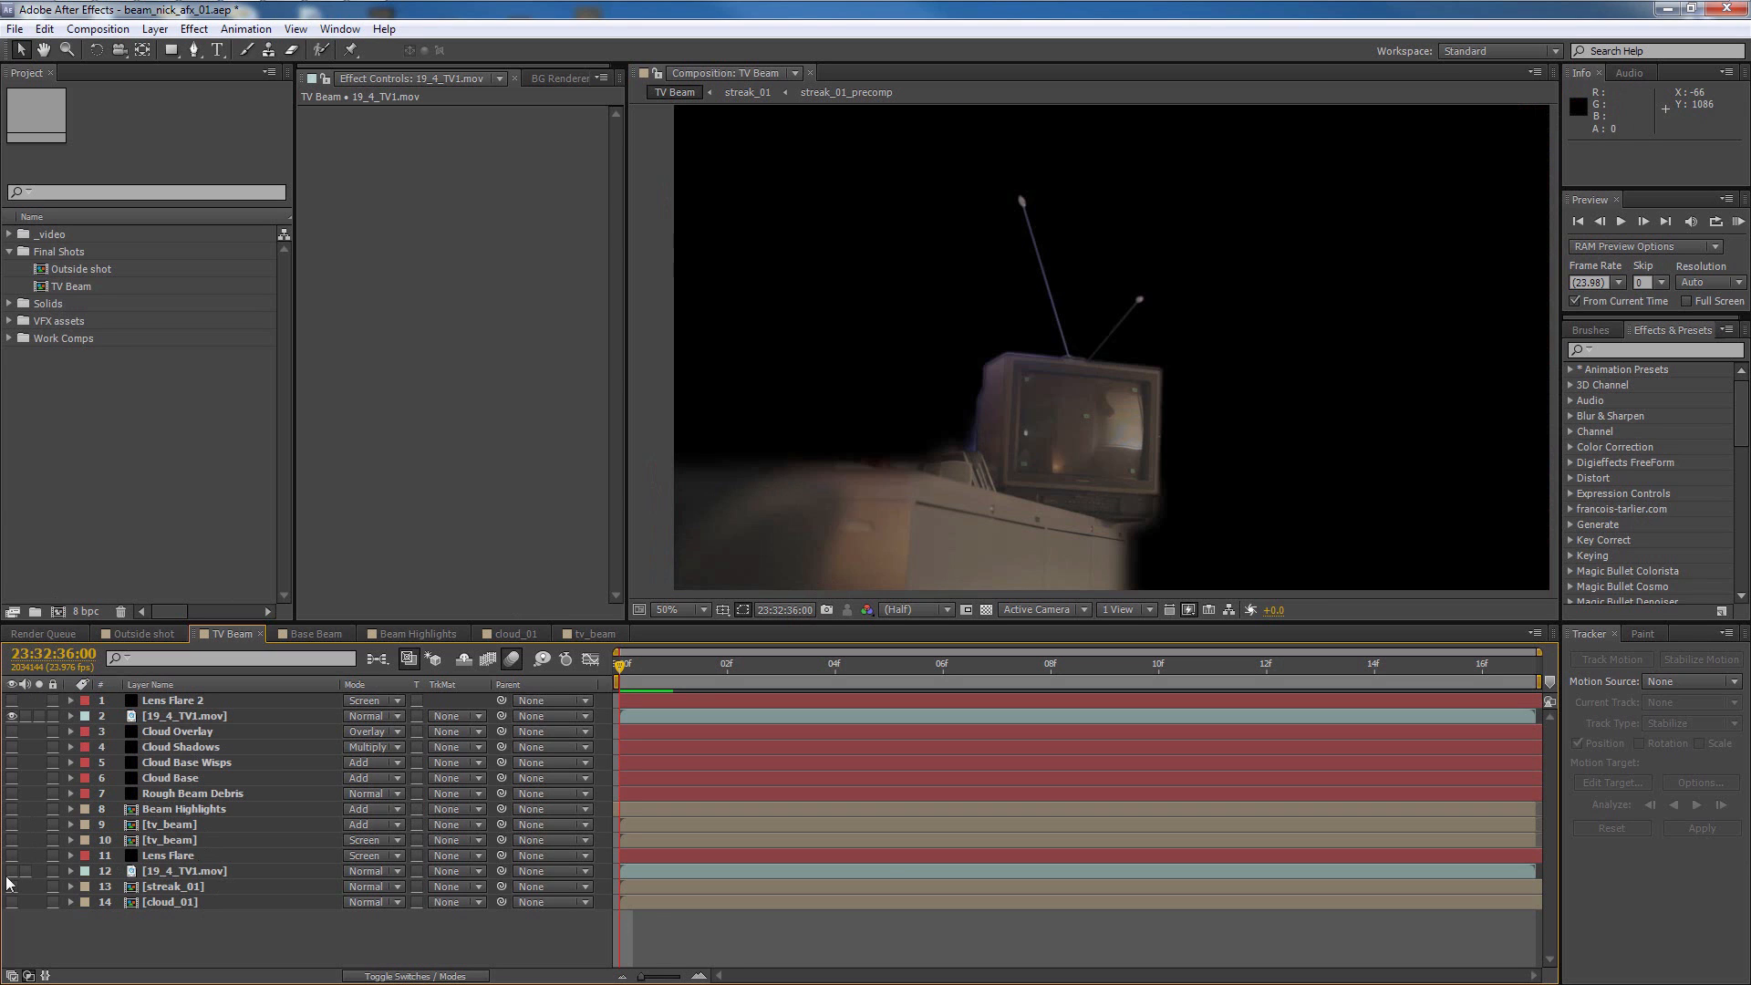
click(182, 715)
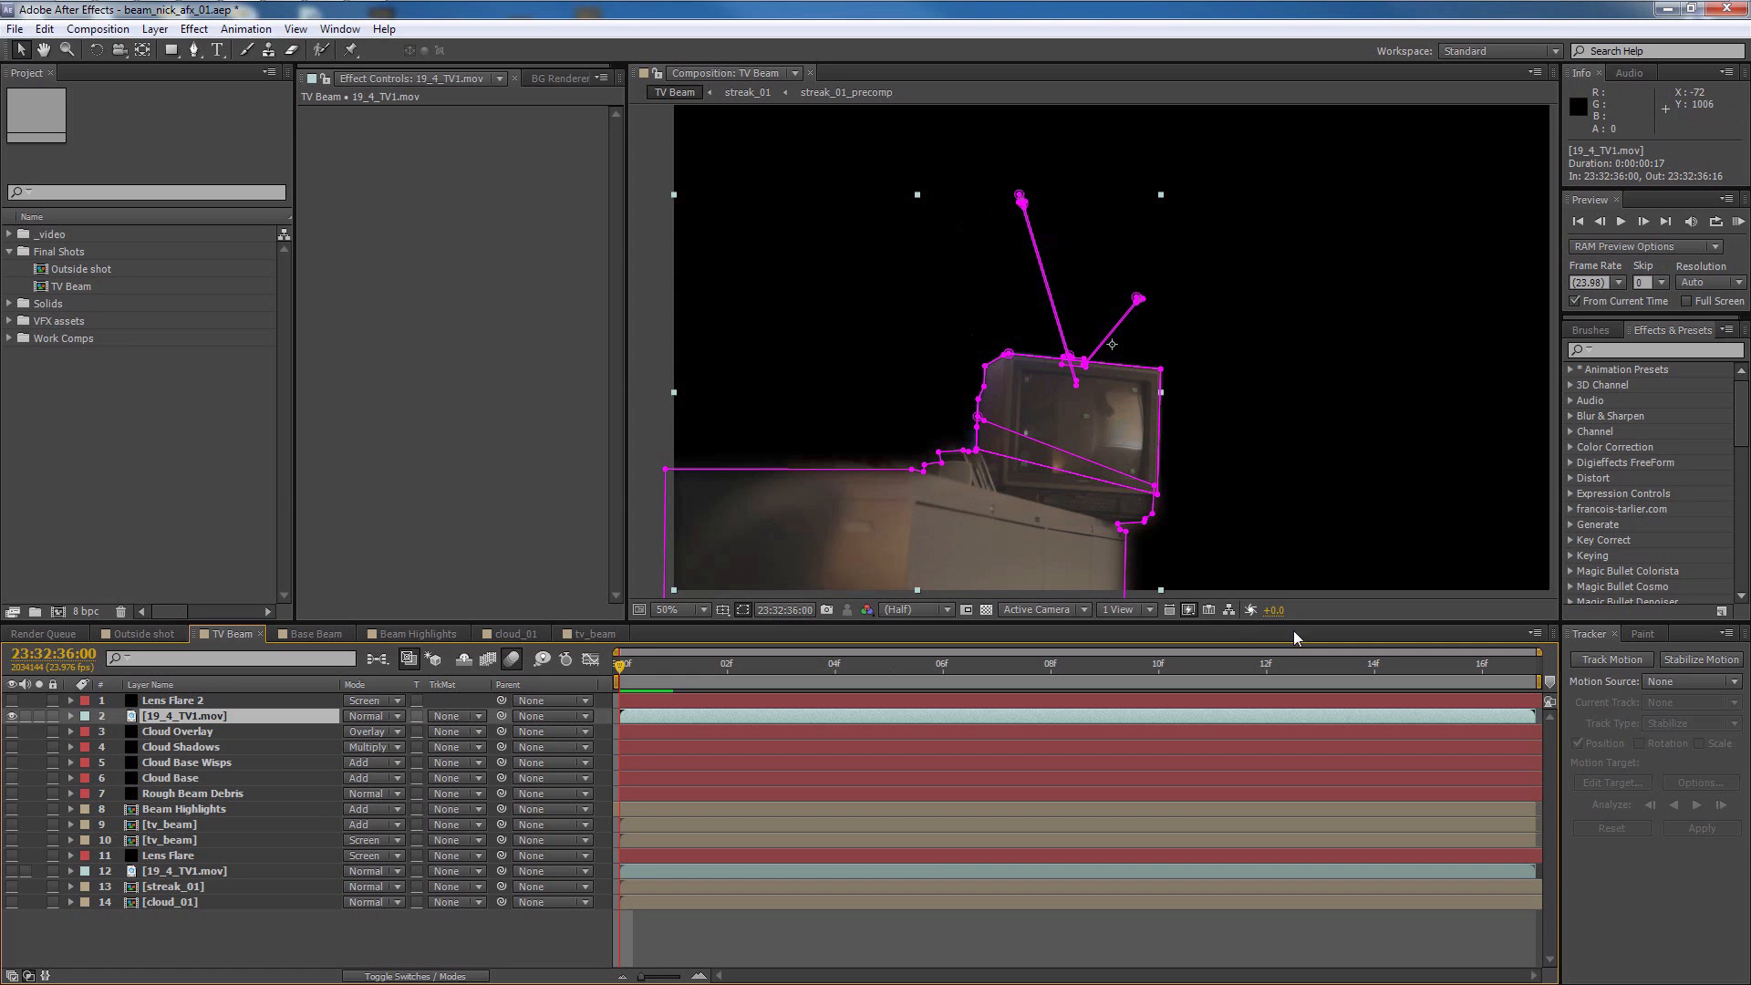
click(1462, 599)
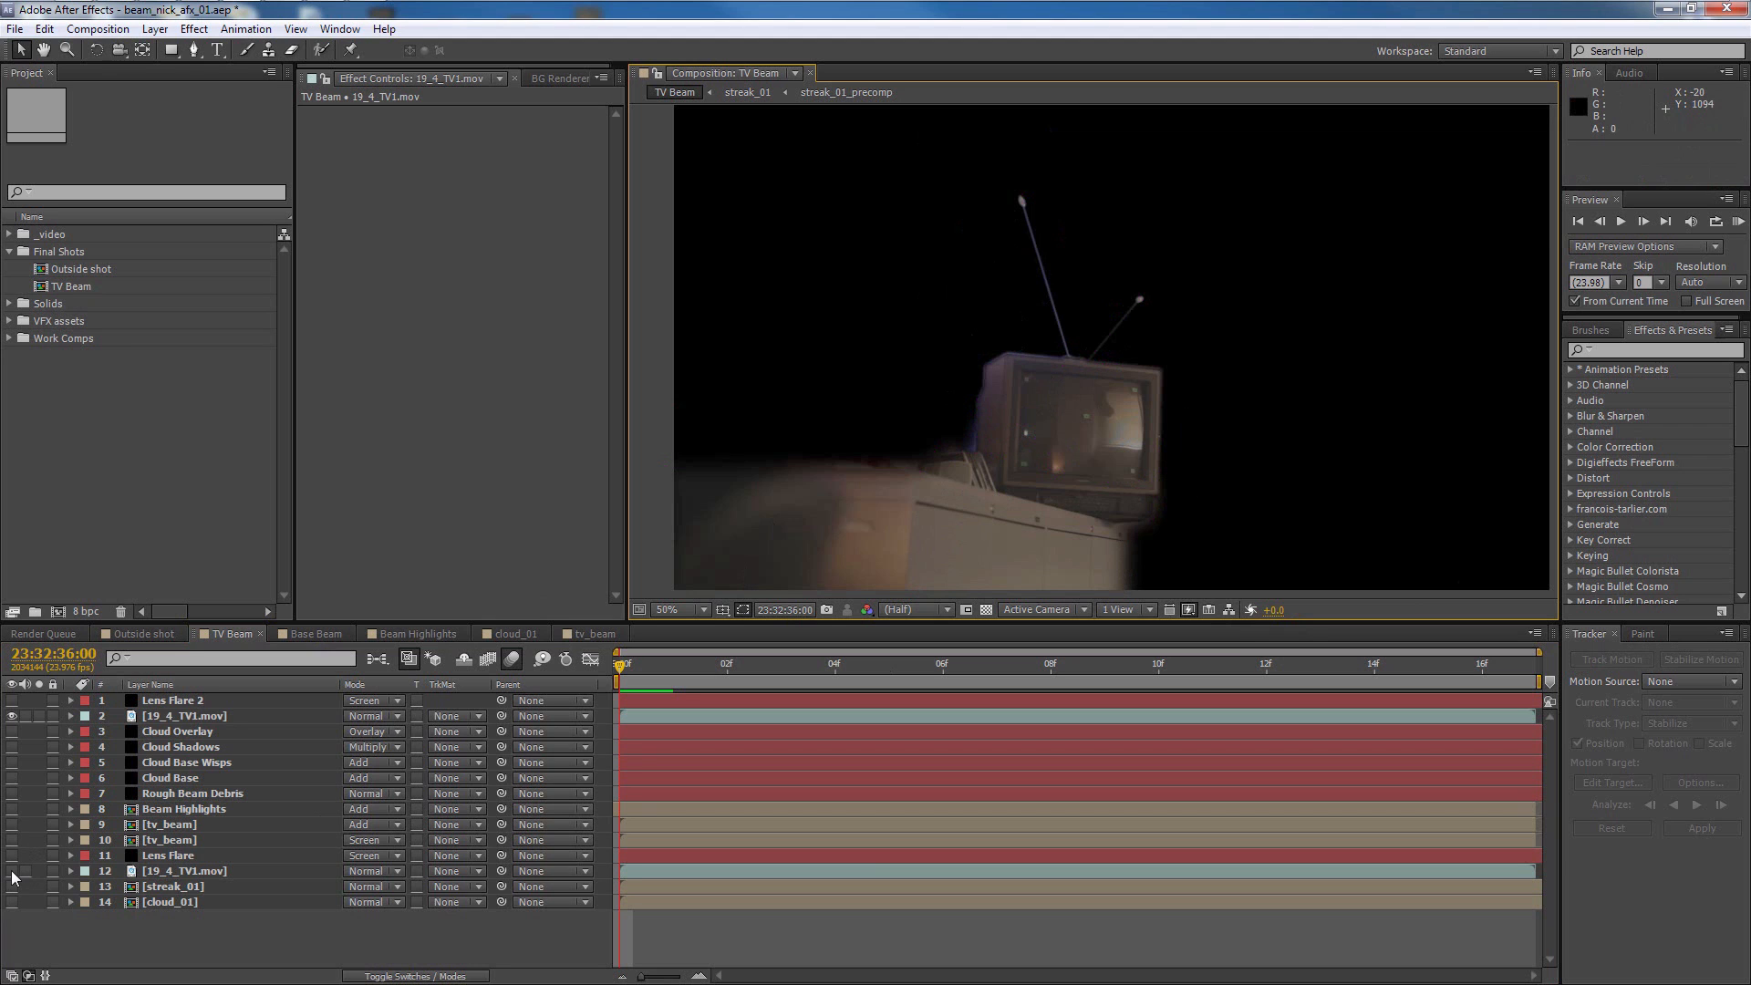
click(12, 872)
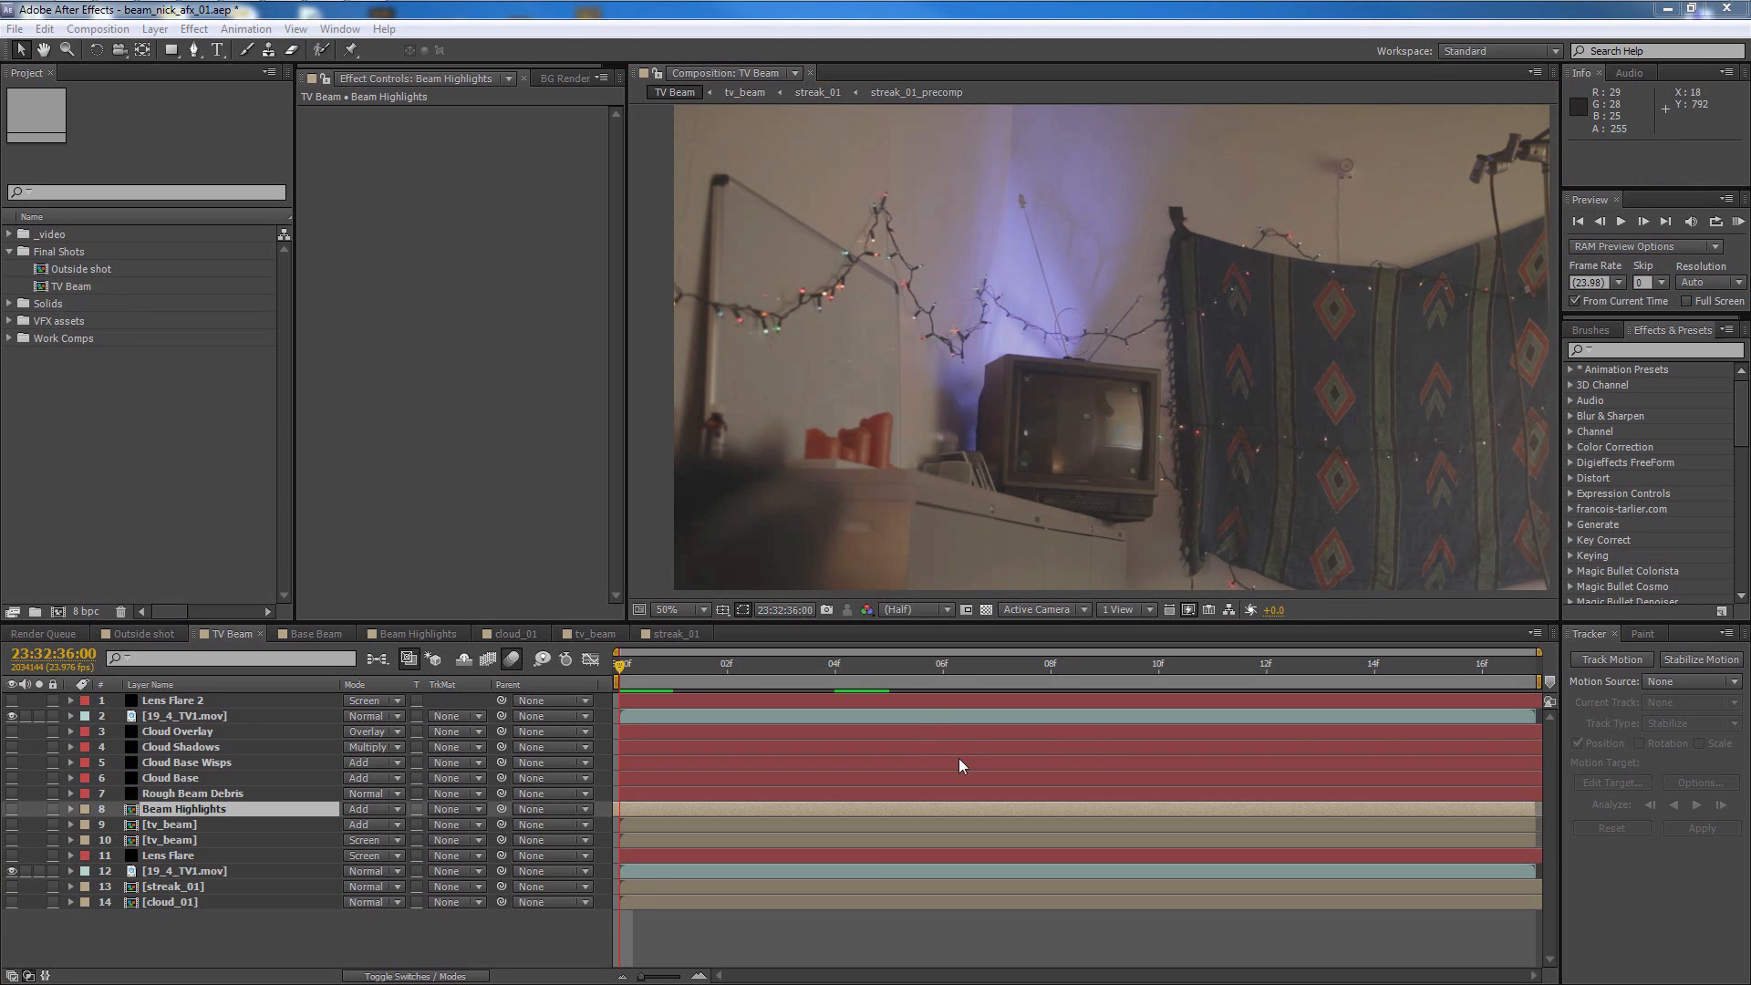
Open the tv_beam precomp from the TV Beam layers and isolate the Outer Ring 2 layer at 23:32:37:19
double_click(151, 839)
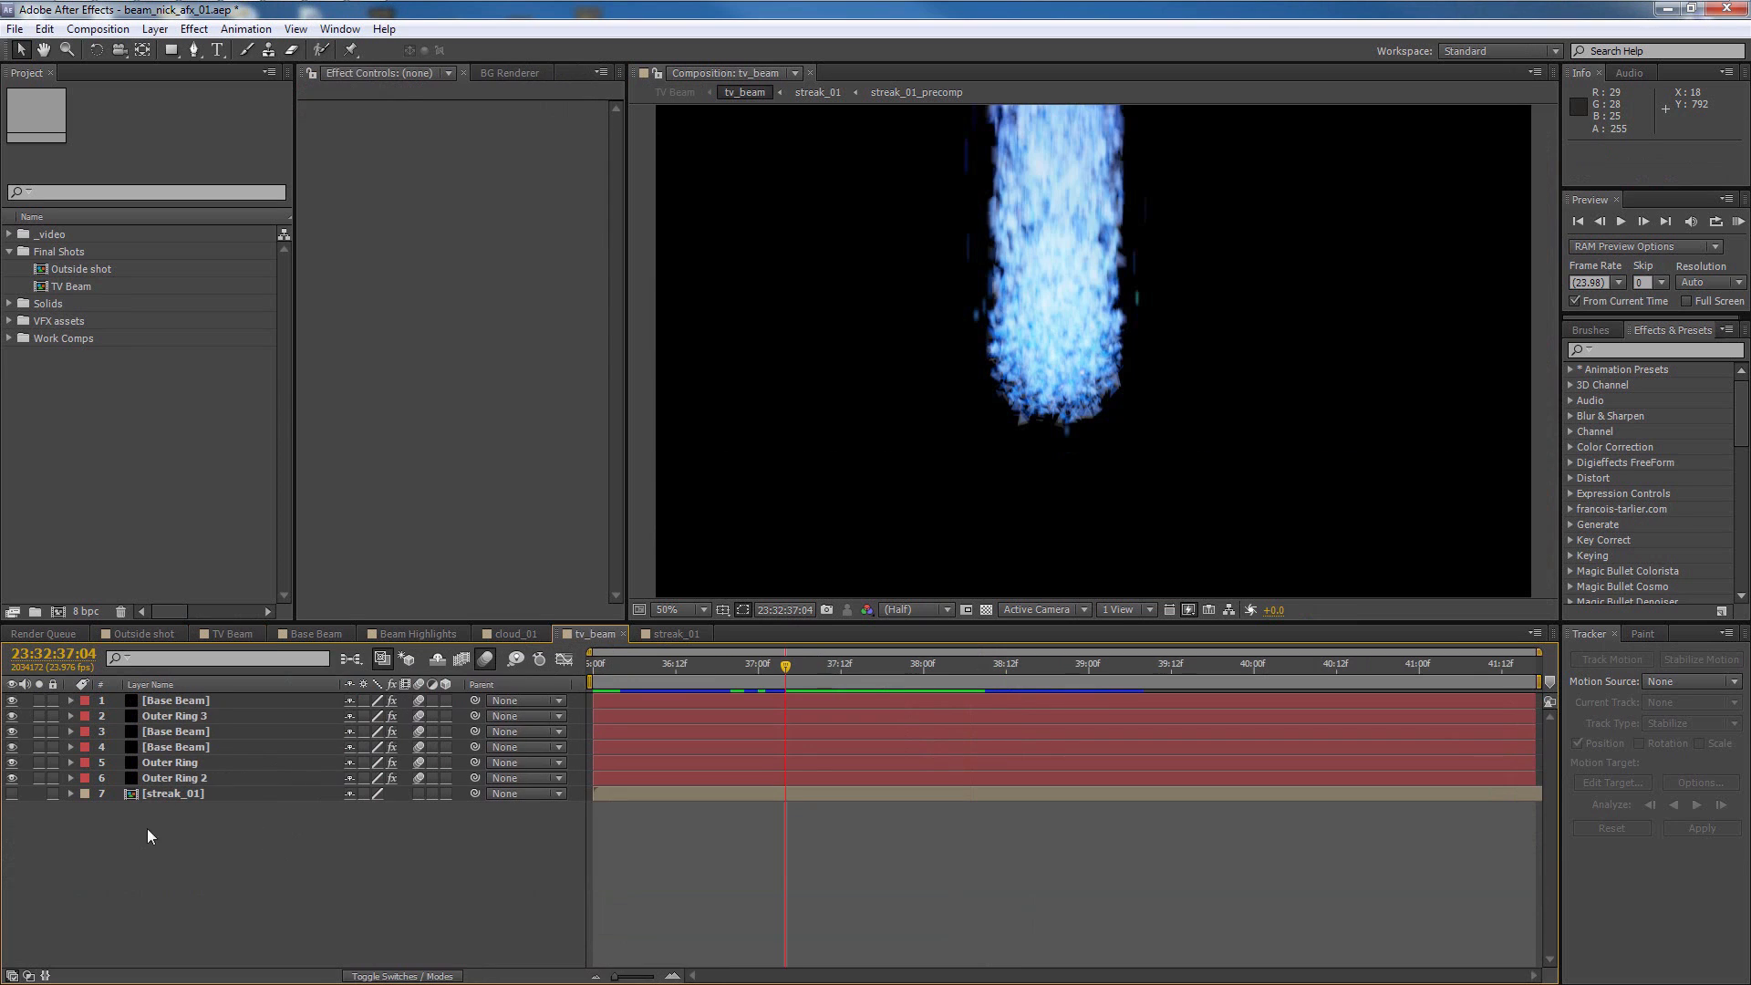
click(176, 778)
drag(12, 762, 13, 708)
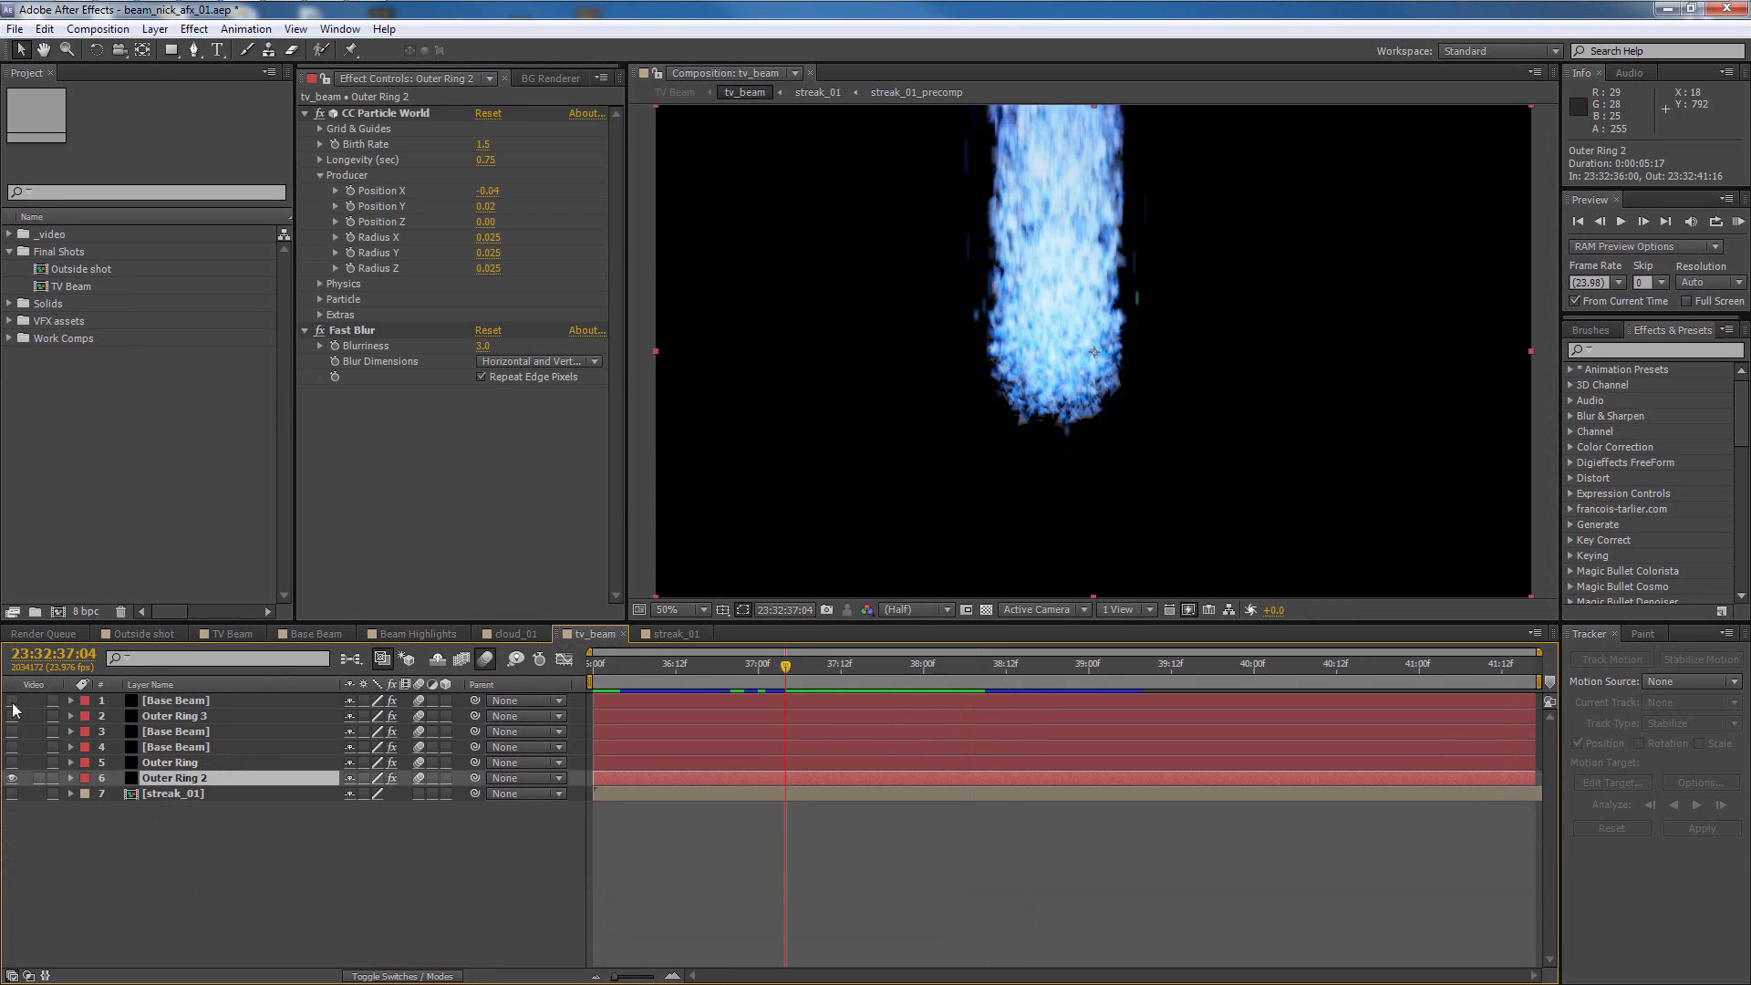
drag(759, 660, 896, 659)
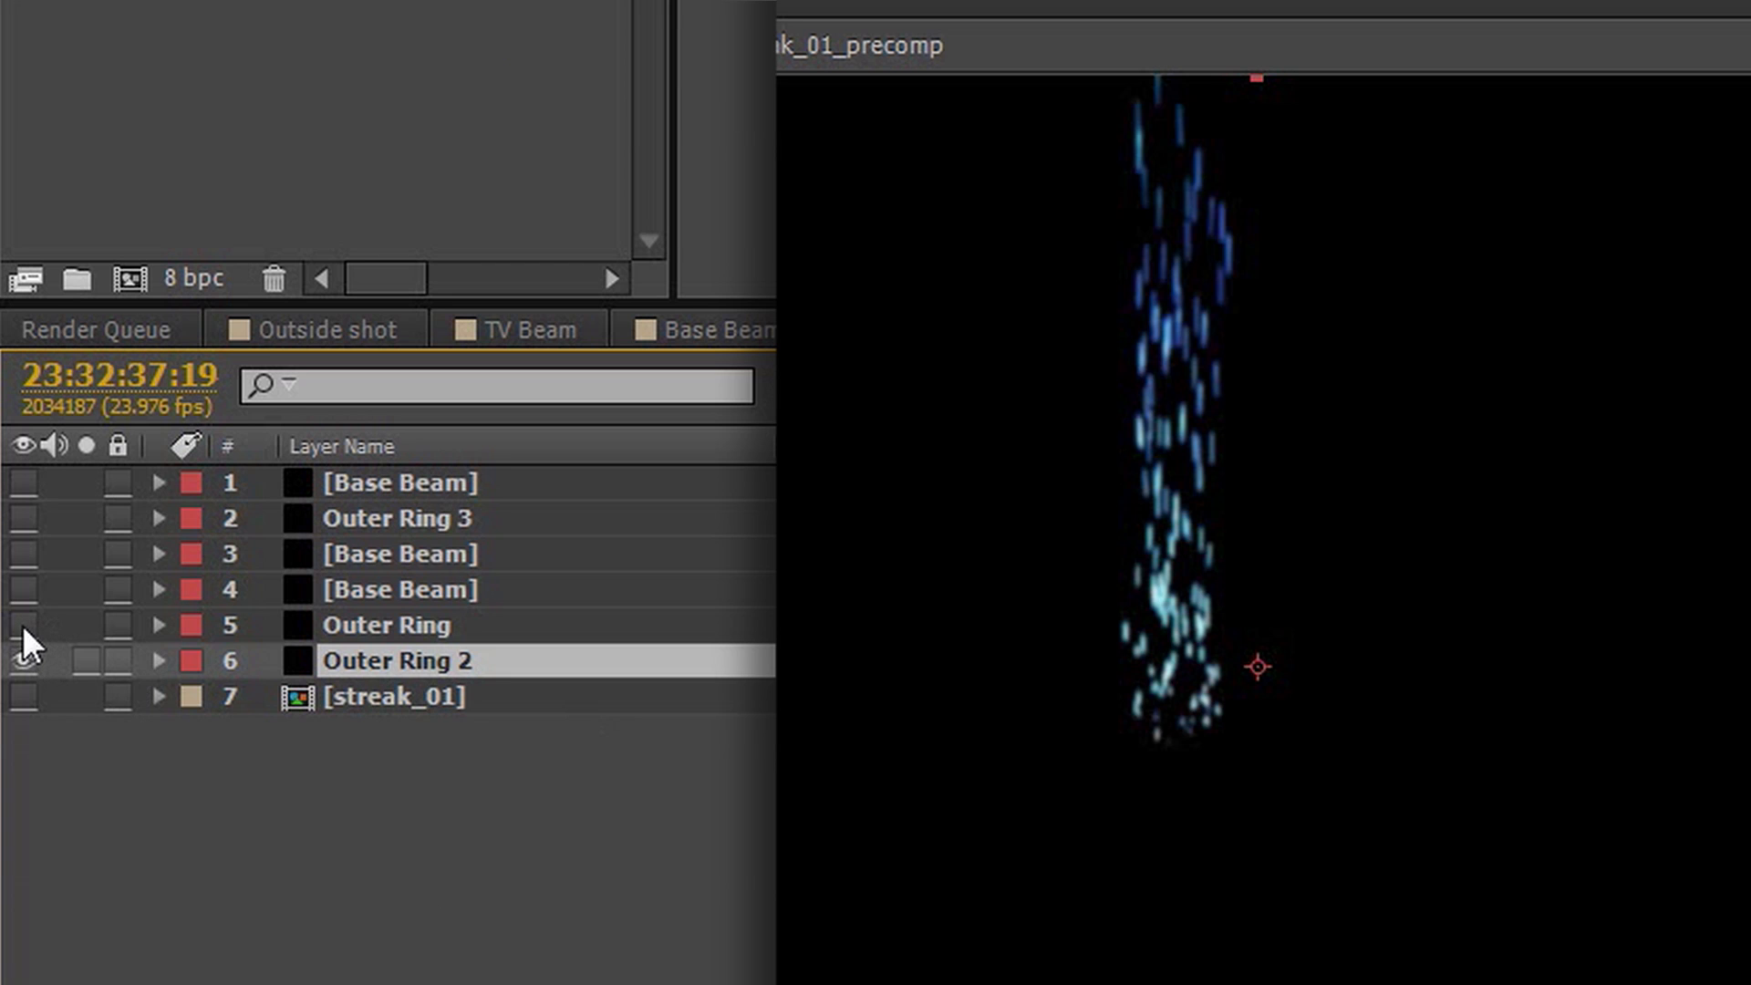
Turn the hidden Outer Ring and Base Beam layers back on one by one, and open the streak_01 composition
click(22, 626)
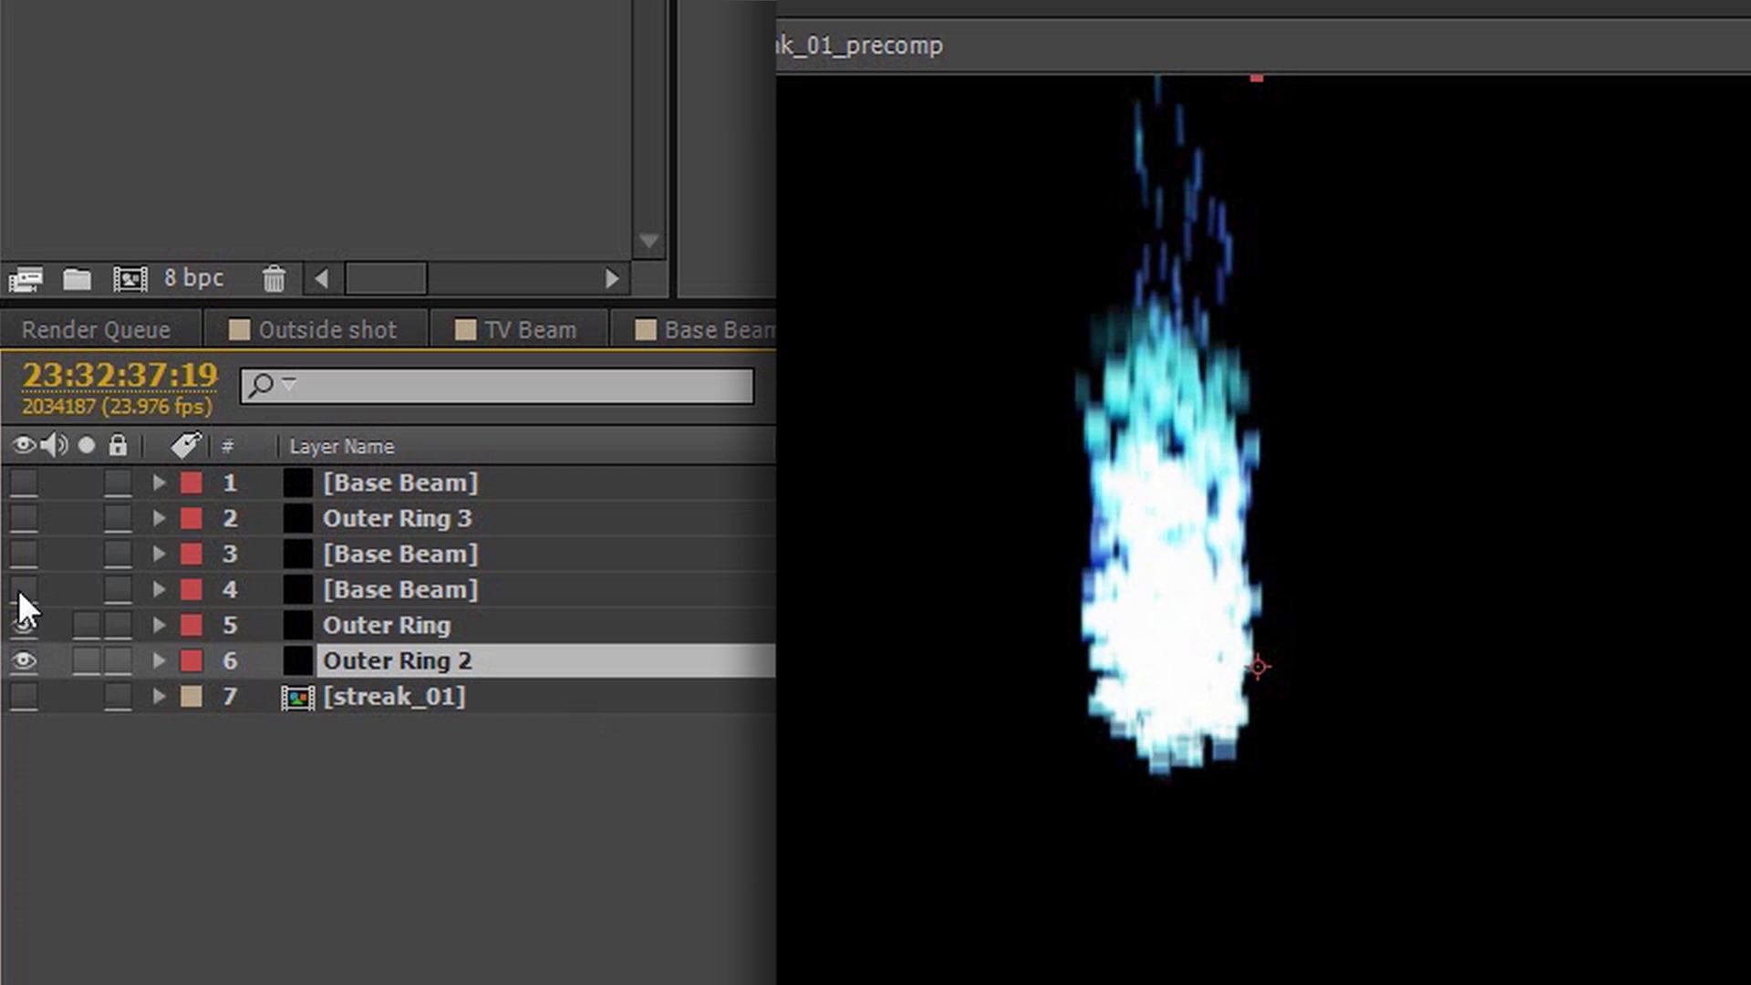
click(22, 588)
click(22, 552)
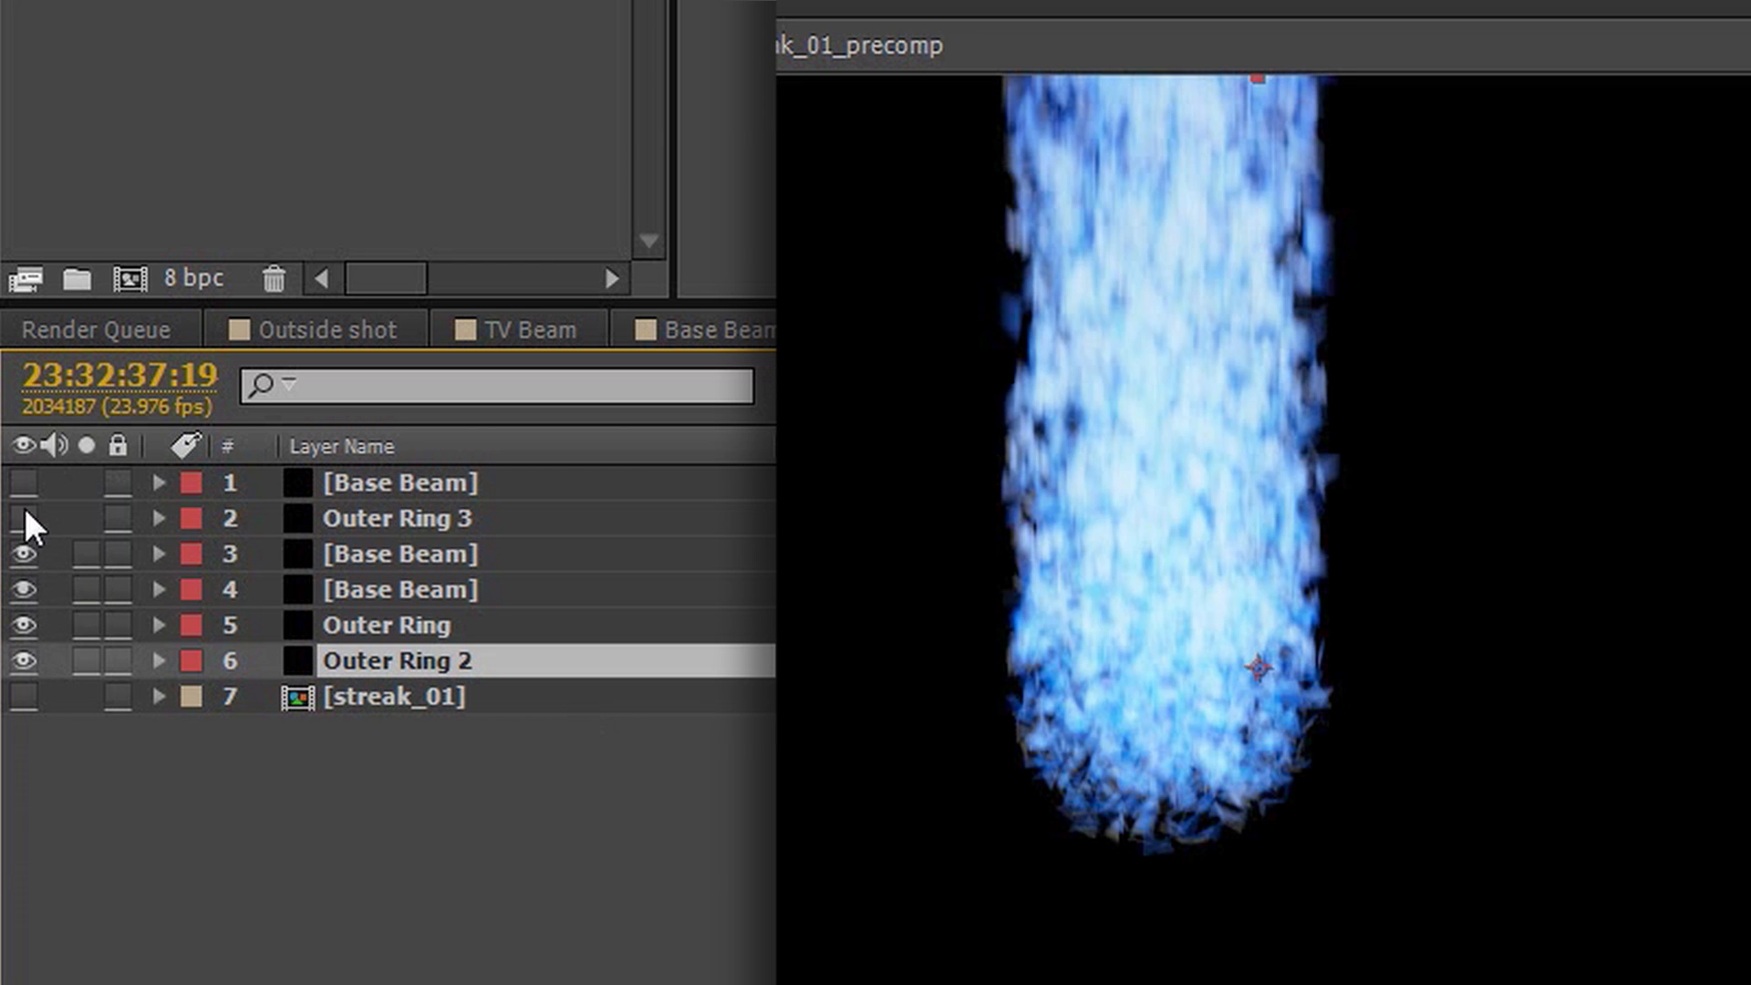
drag(25, 500, 24, 484)
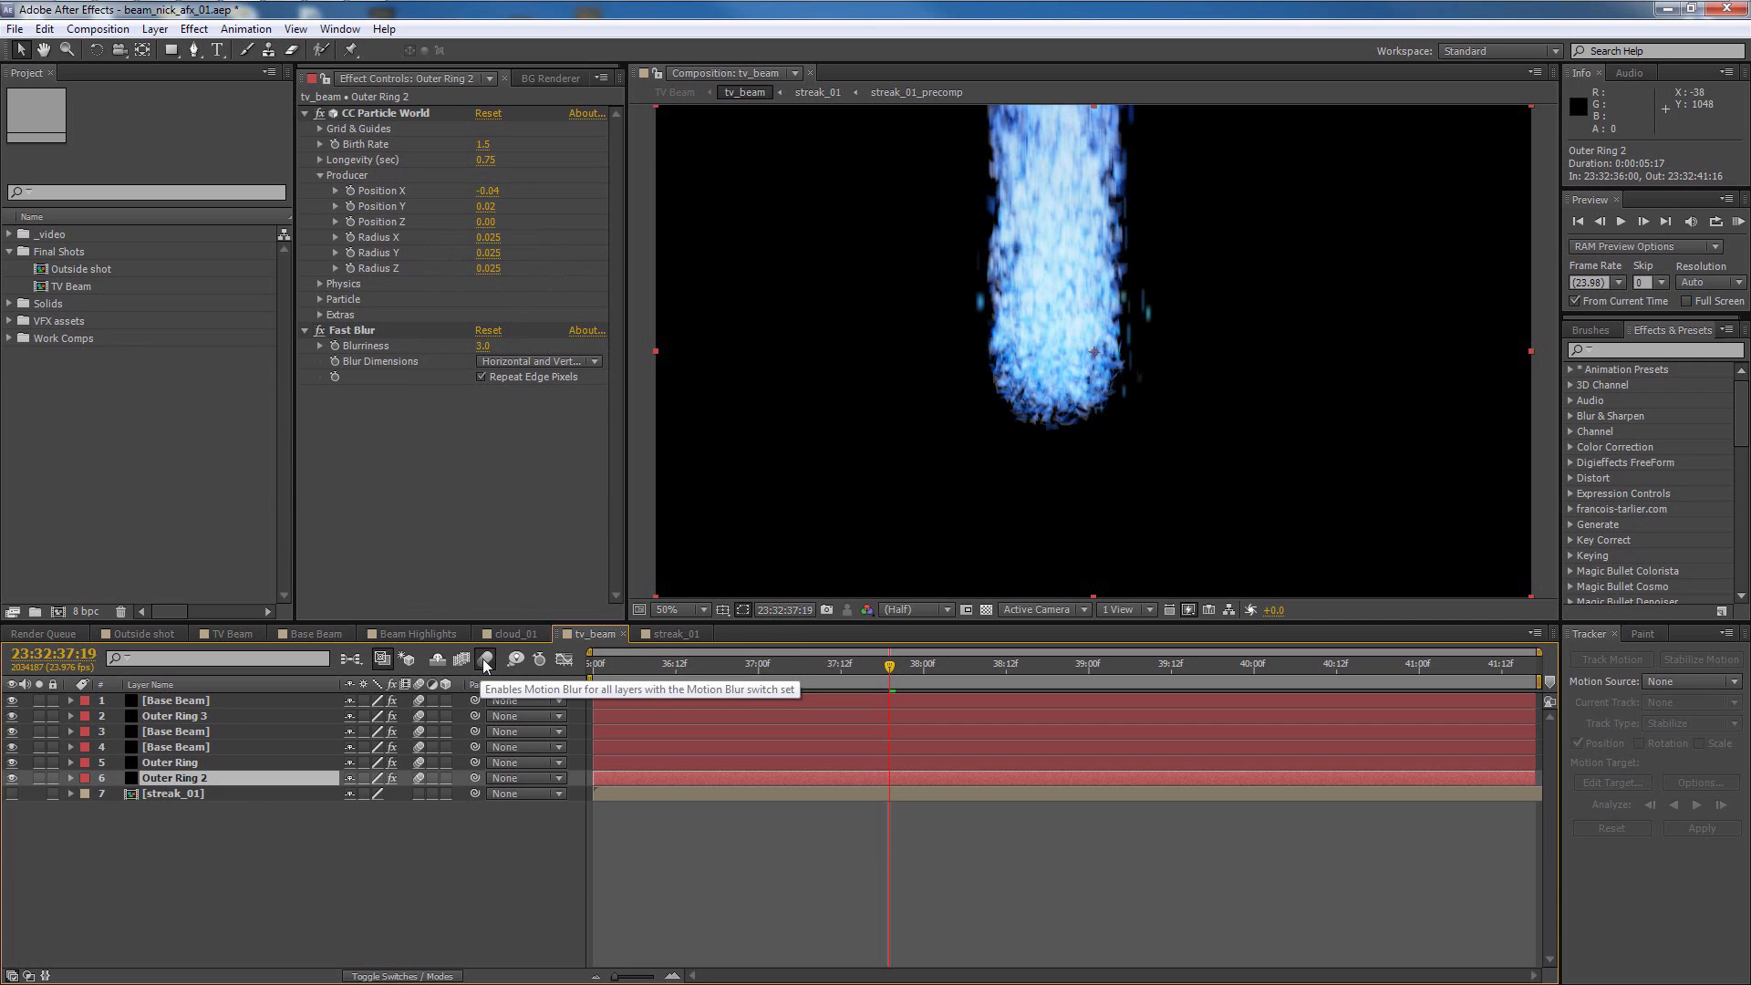
click(400, 433)
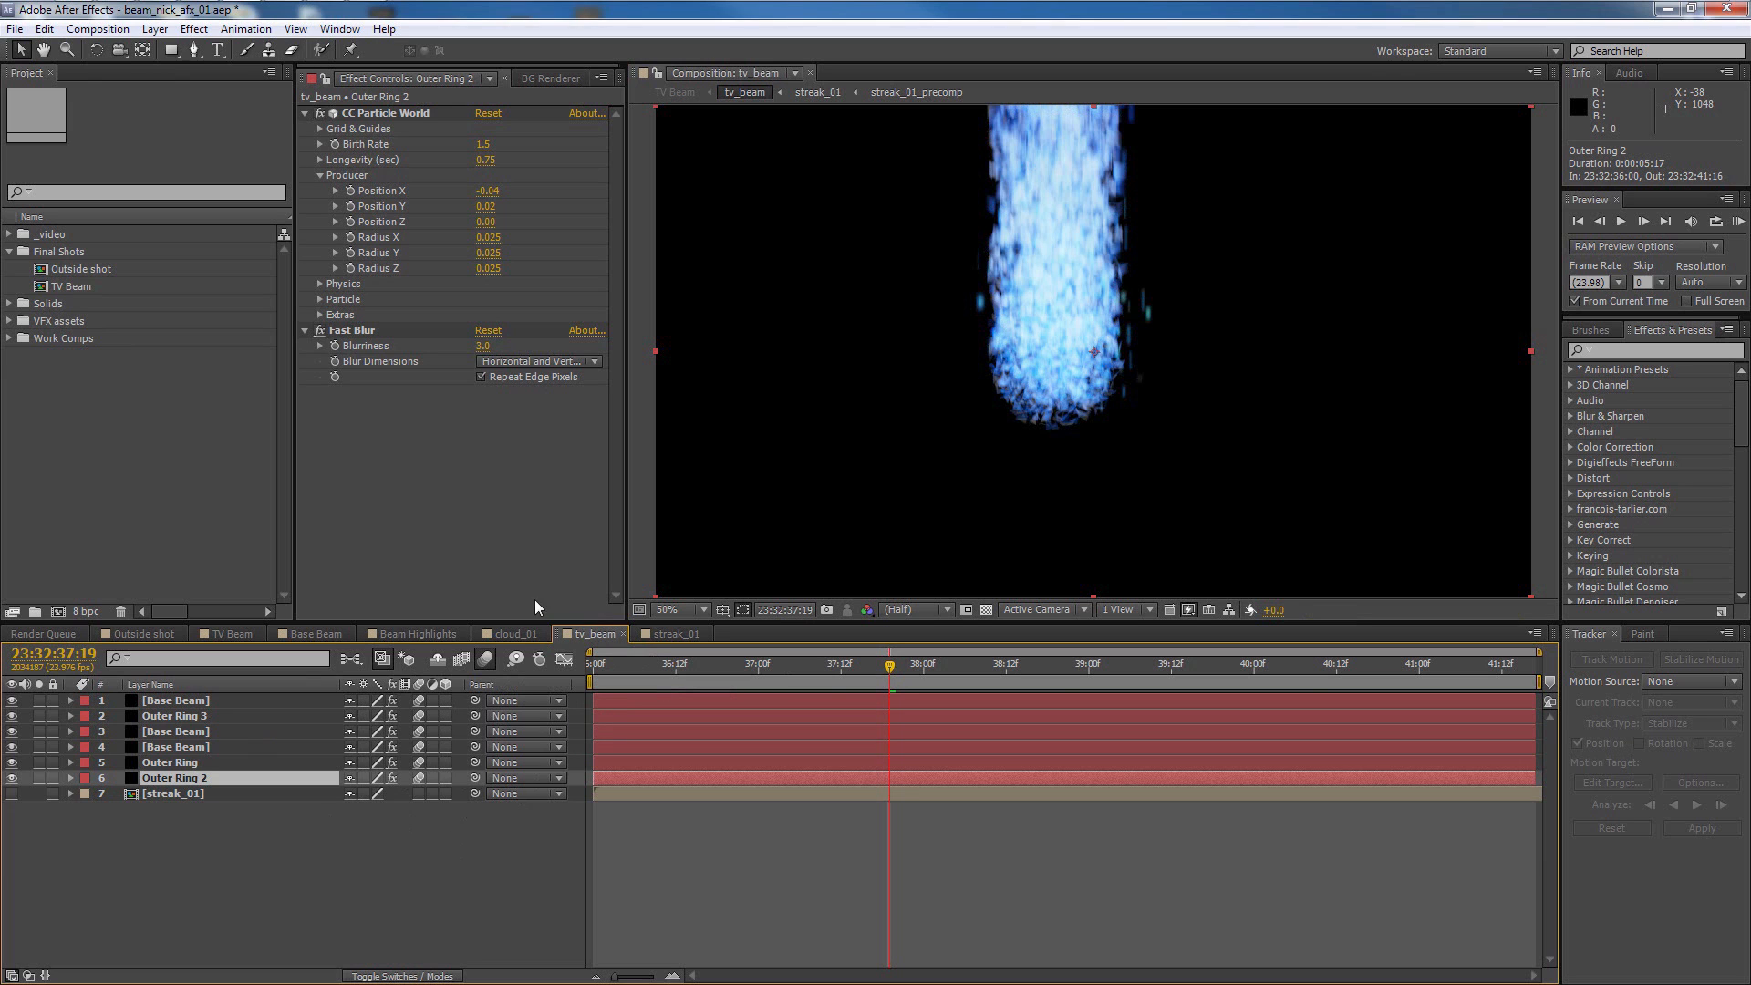
click(694, 634)
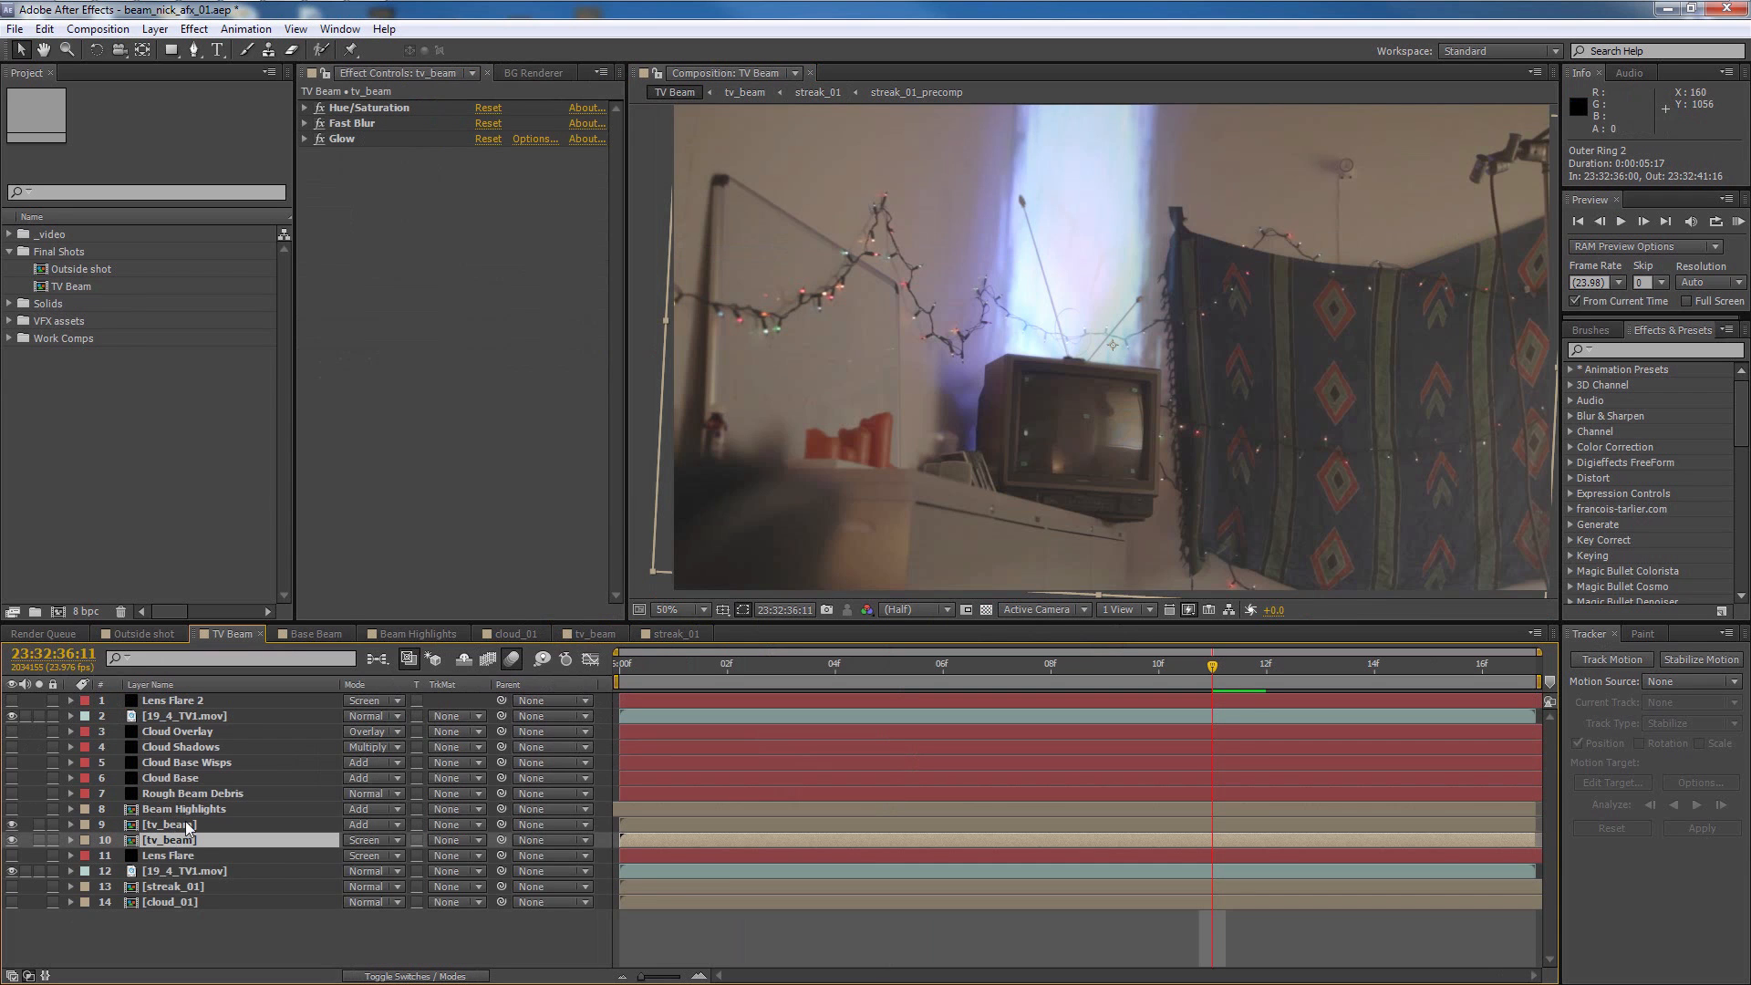
Examine the effects and blending modes of the two tv_beam layers in the TV Beam composition
click(179, 826)
click(189, 837)
click(368, 676)
click(365, 713)
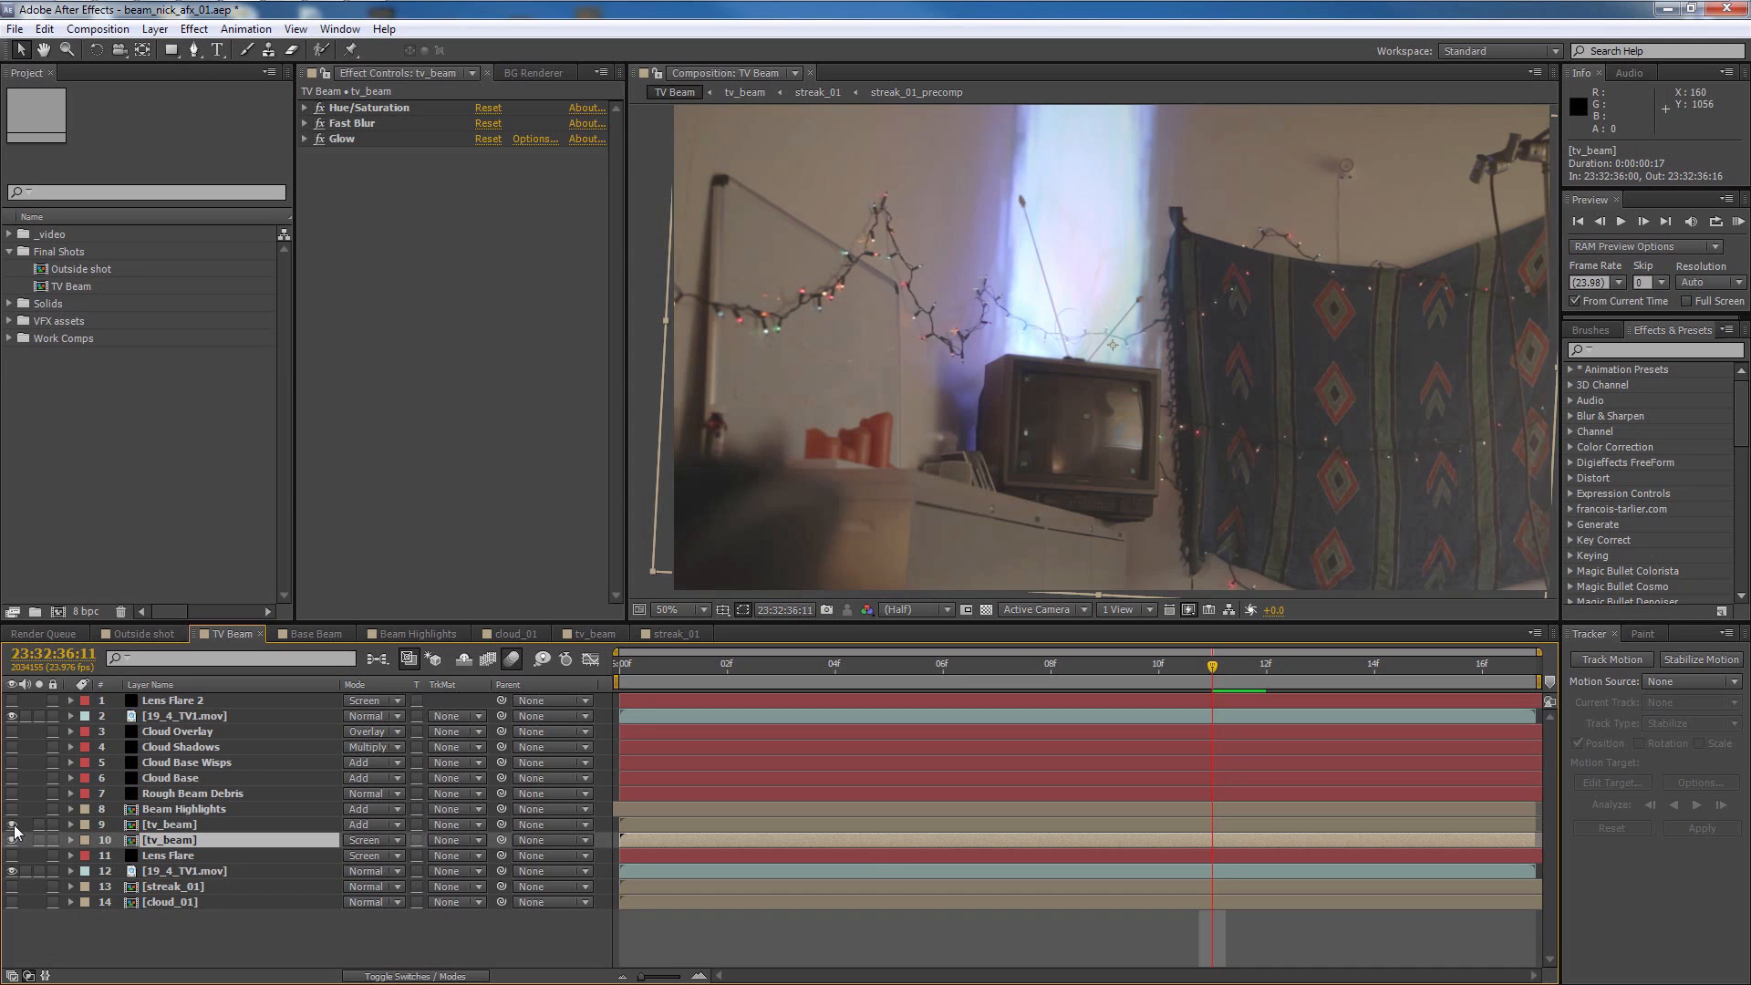
Toggle the visibility of each tv_beam layer to compare its contribution to the beam
click(13, 826)
click(13, 826)
click(12, 826)
click(13, 825)
click(13, 826)
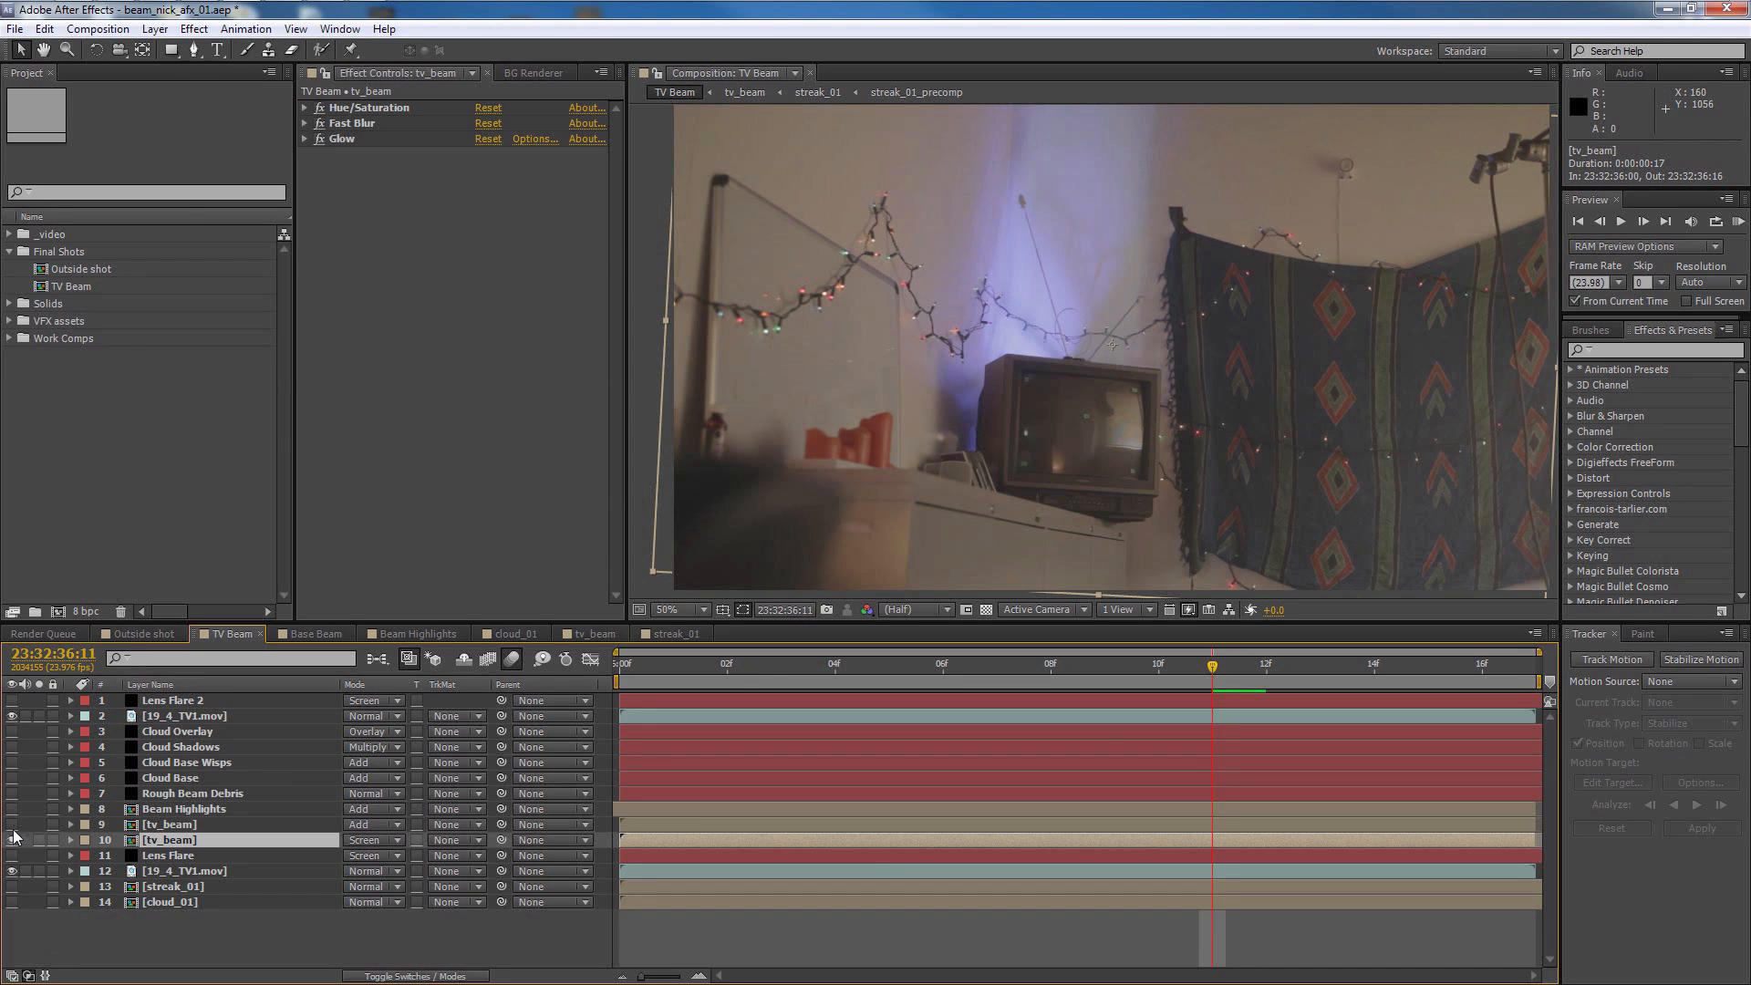
click(13, 838)
click(12, 839)
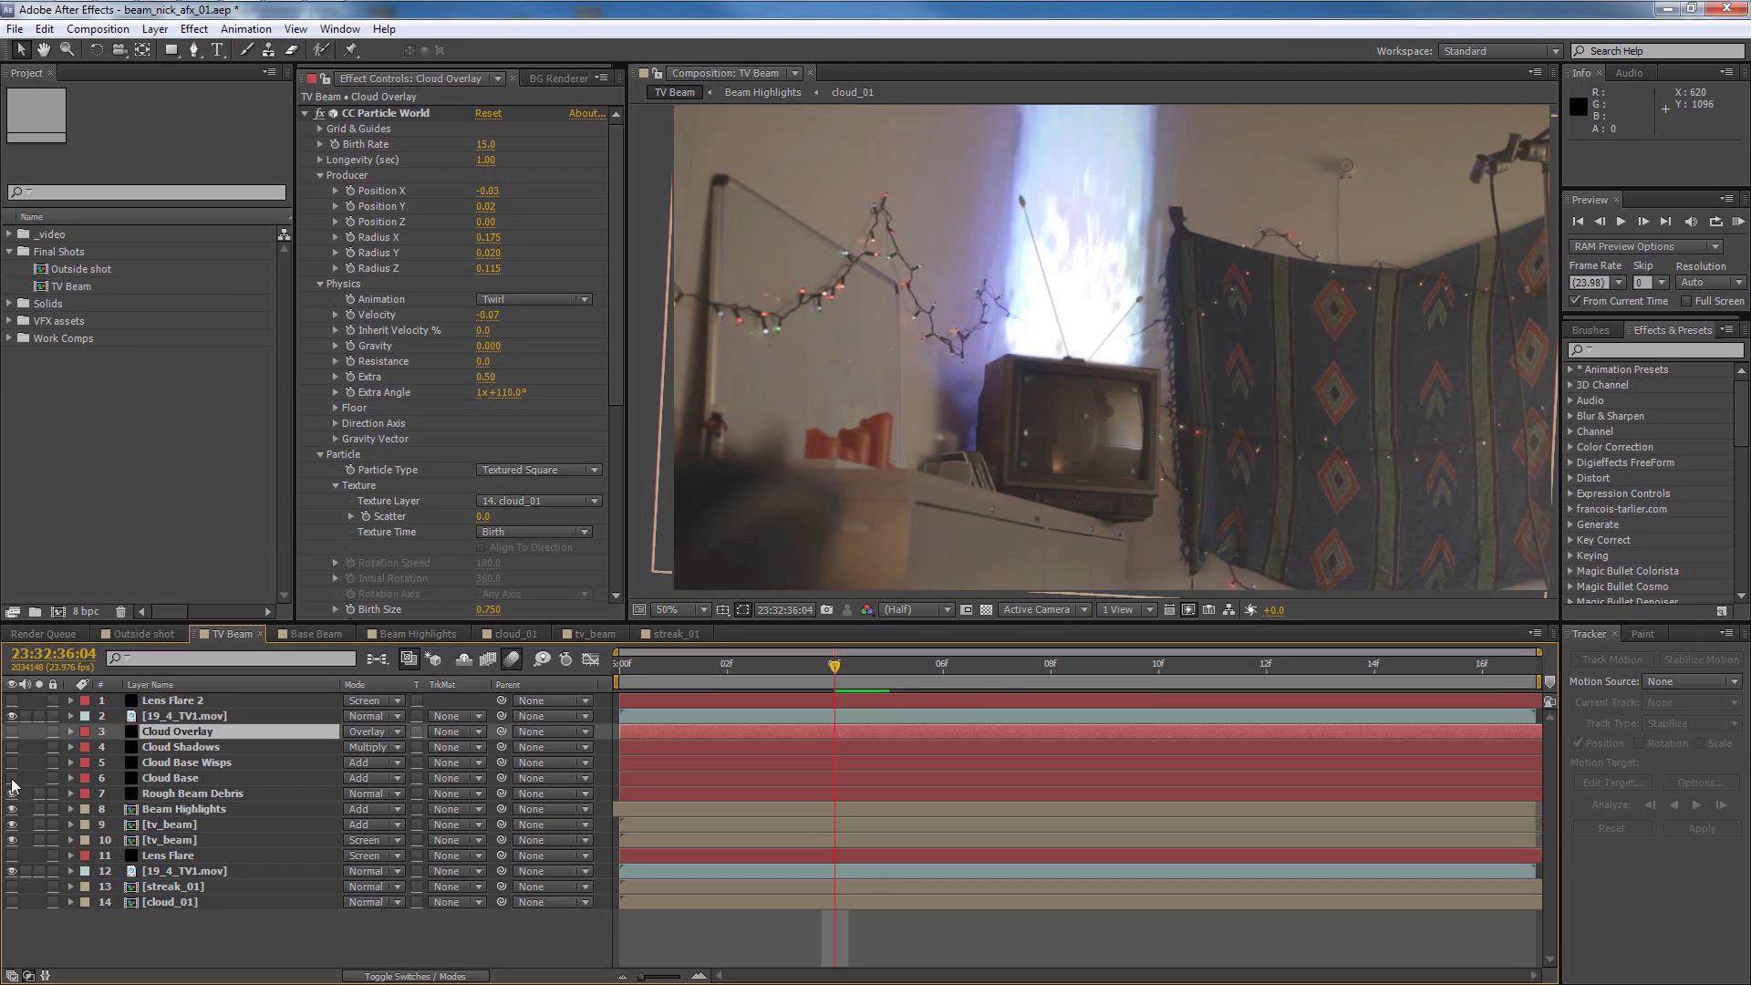
Show the Cloud layers over the beam and toggle Cloud Shadows to compare its effect on the shot
click(12, 731)
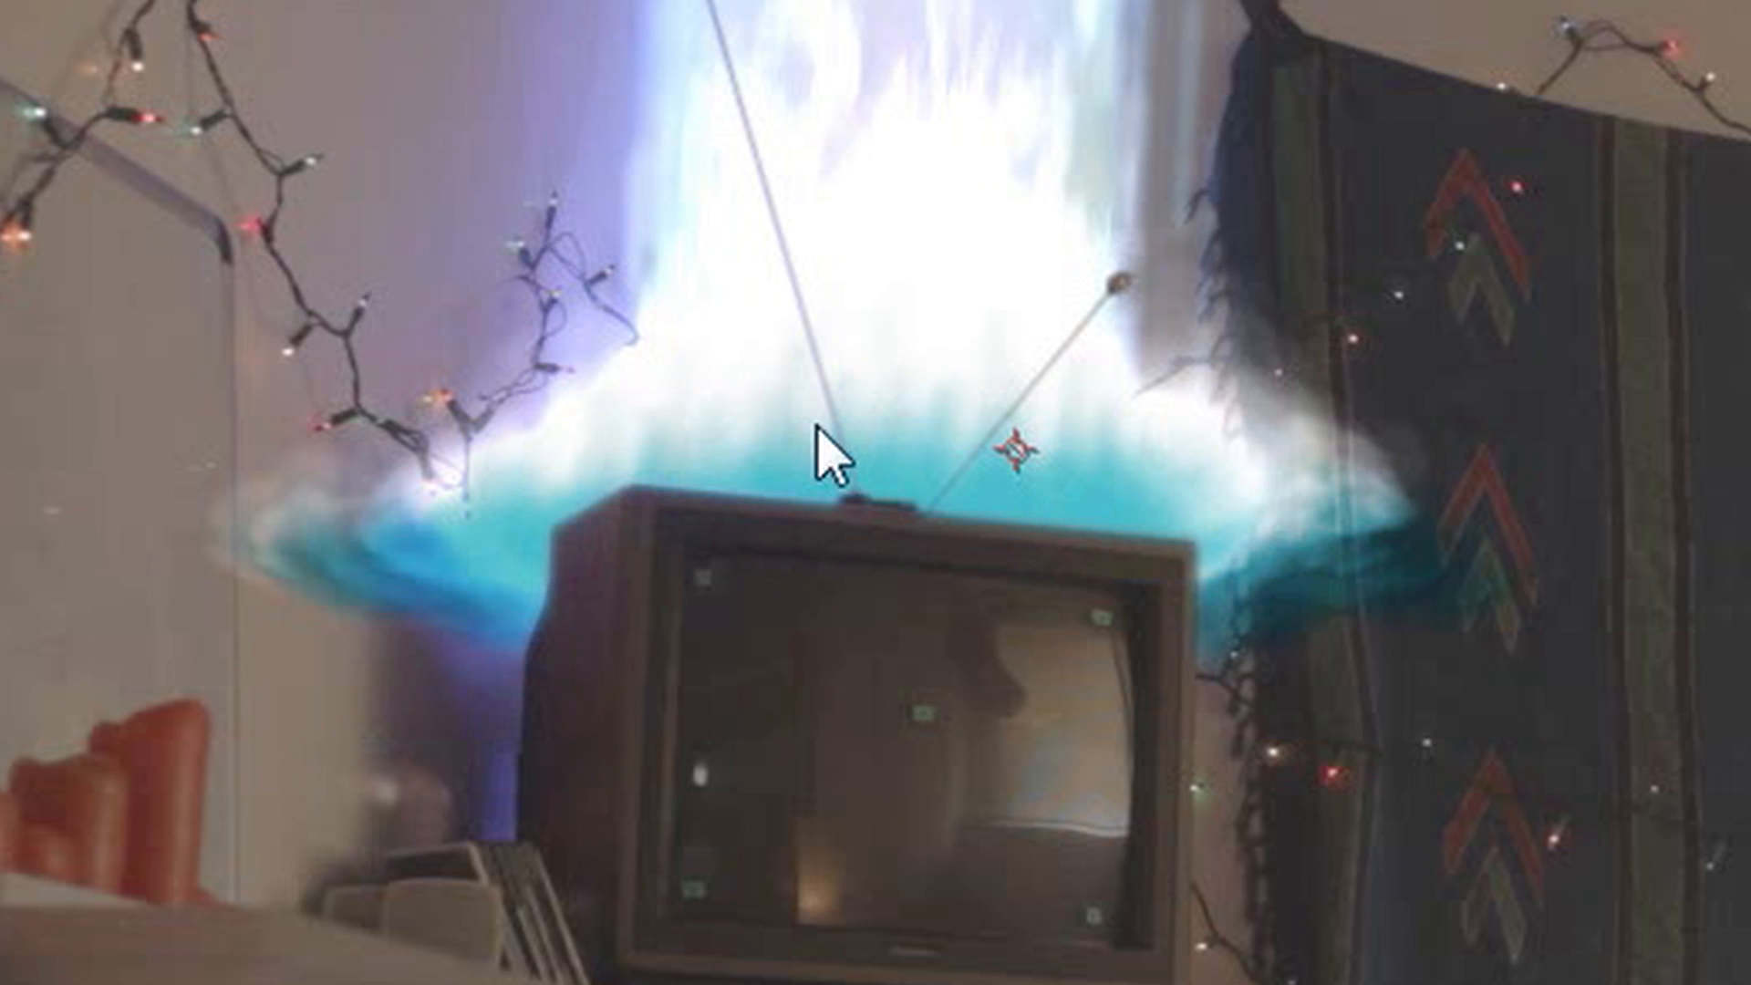
click(384, 551)
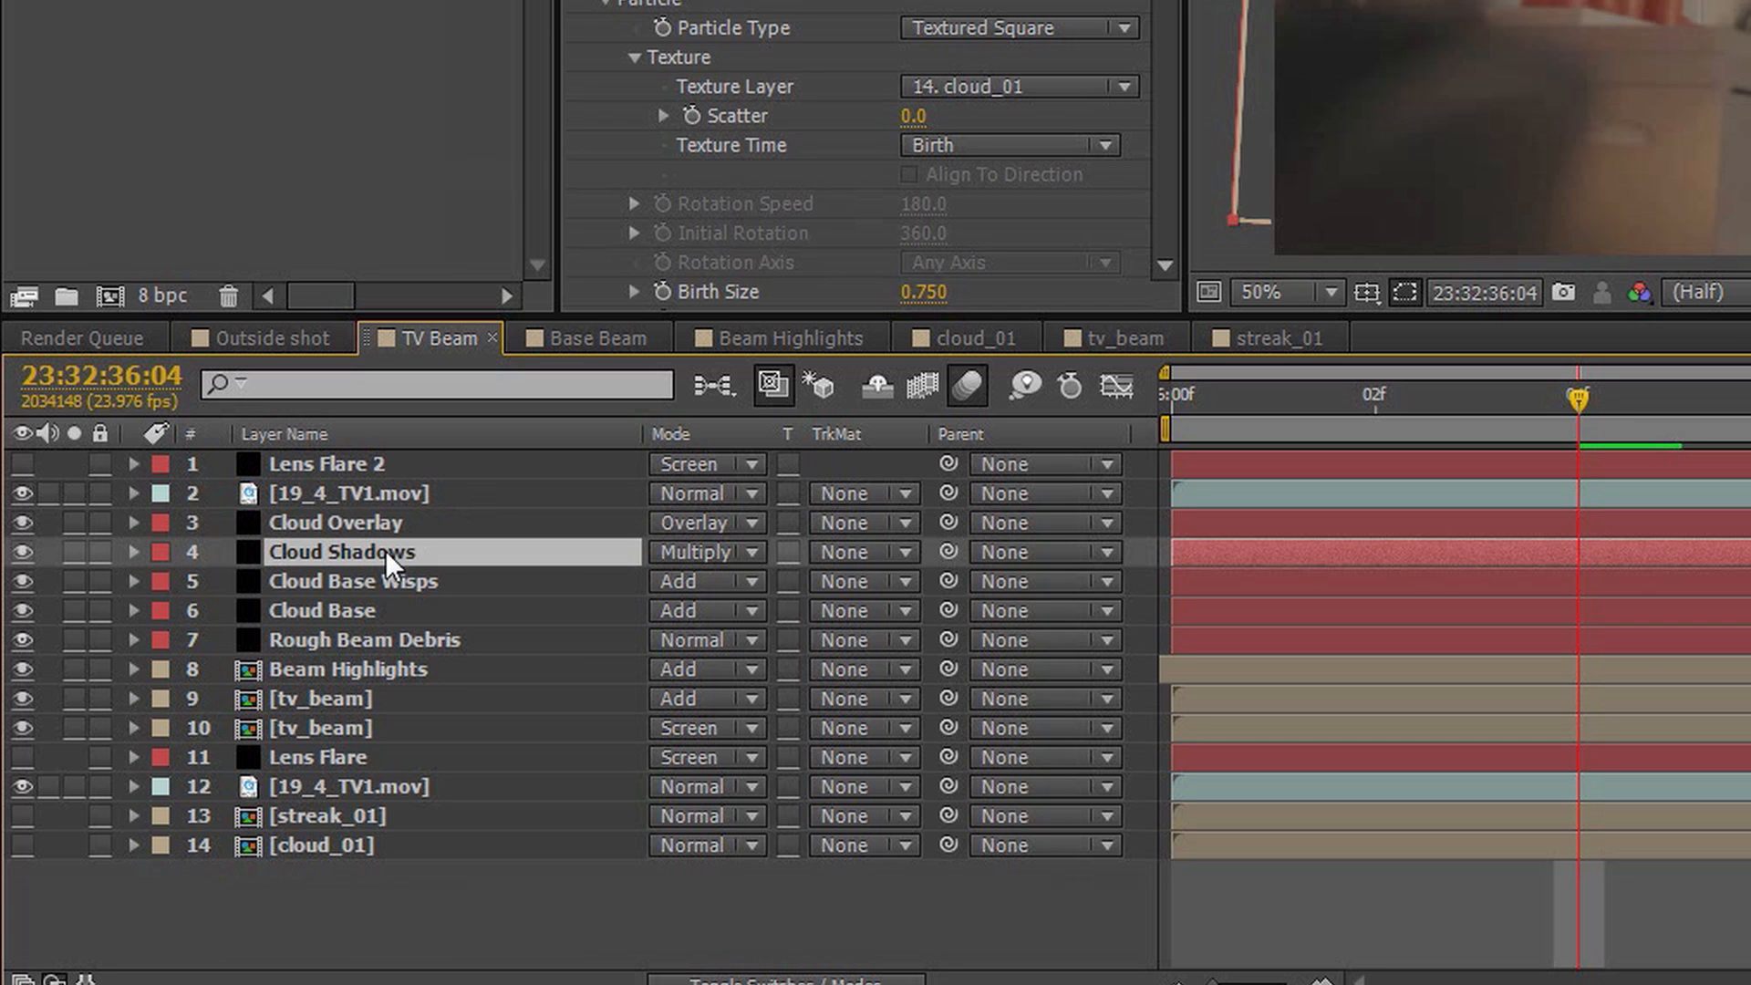
click(24, 552)
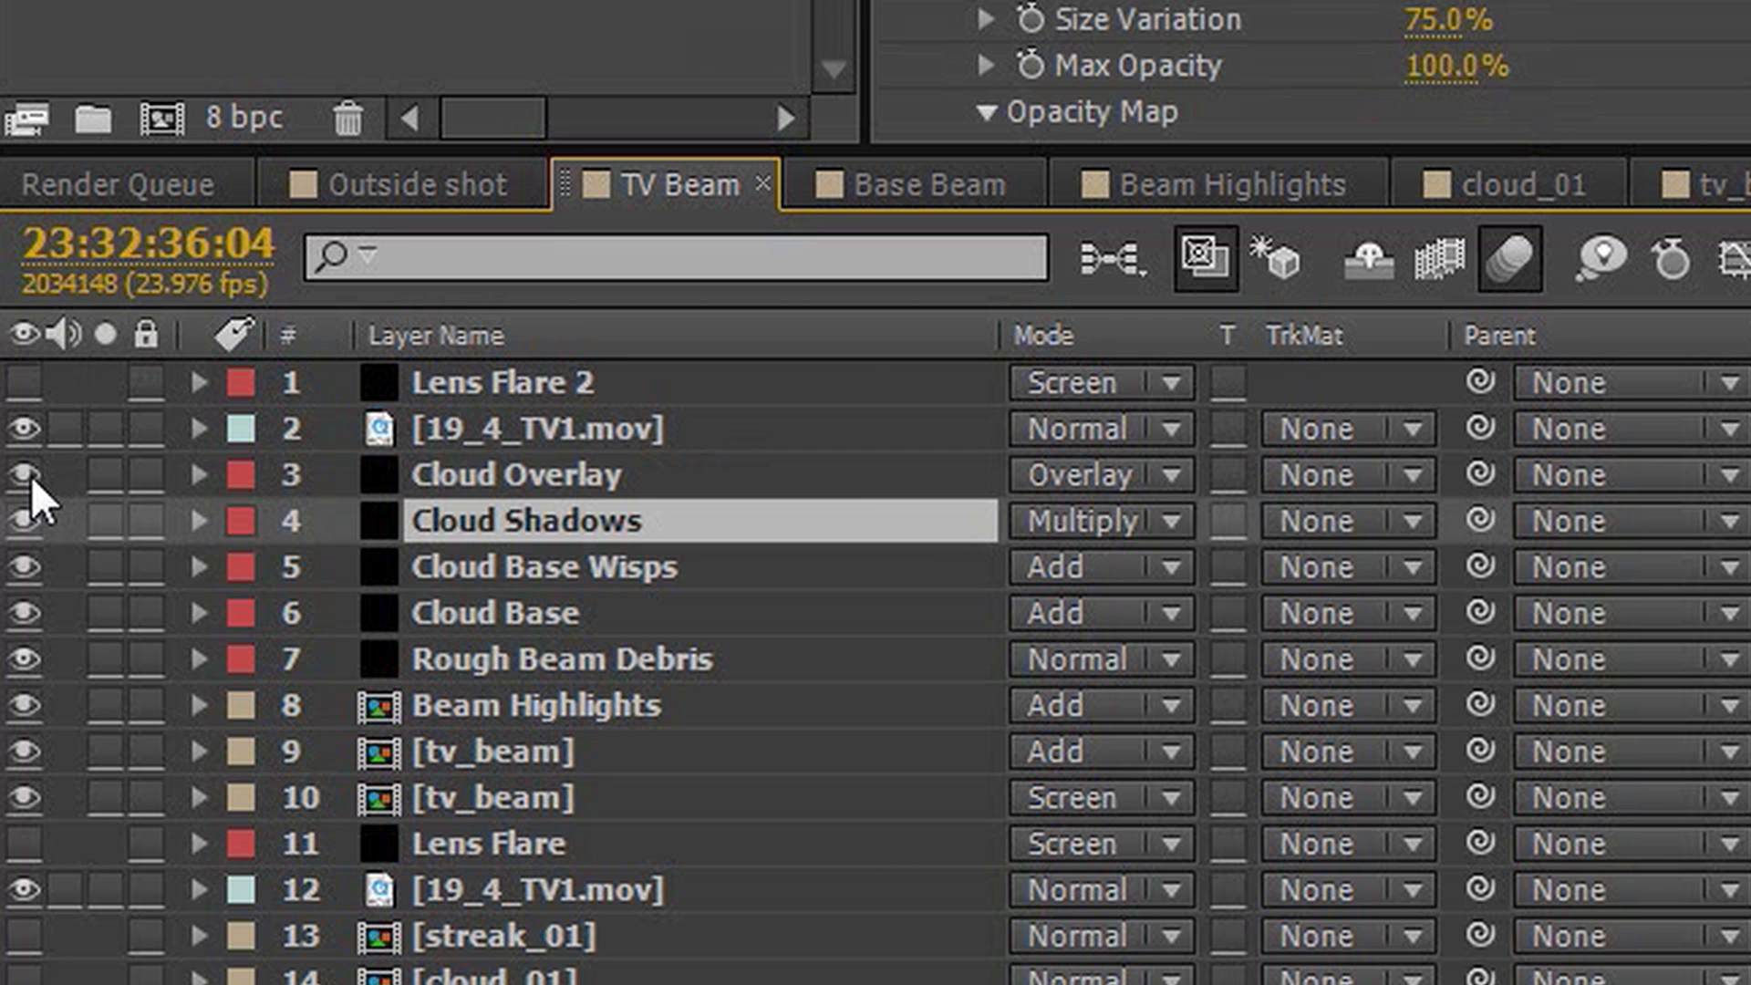
click(31, 475)
click(31, 475)
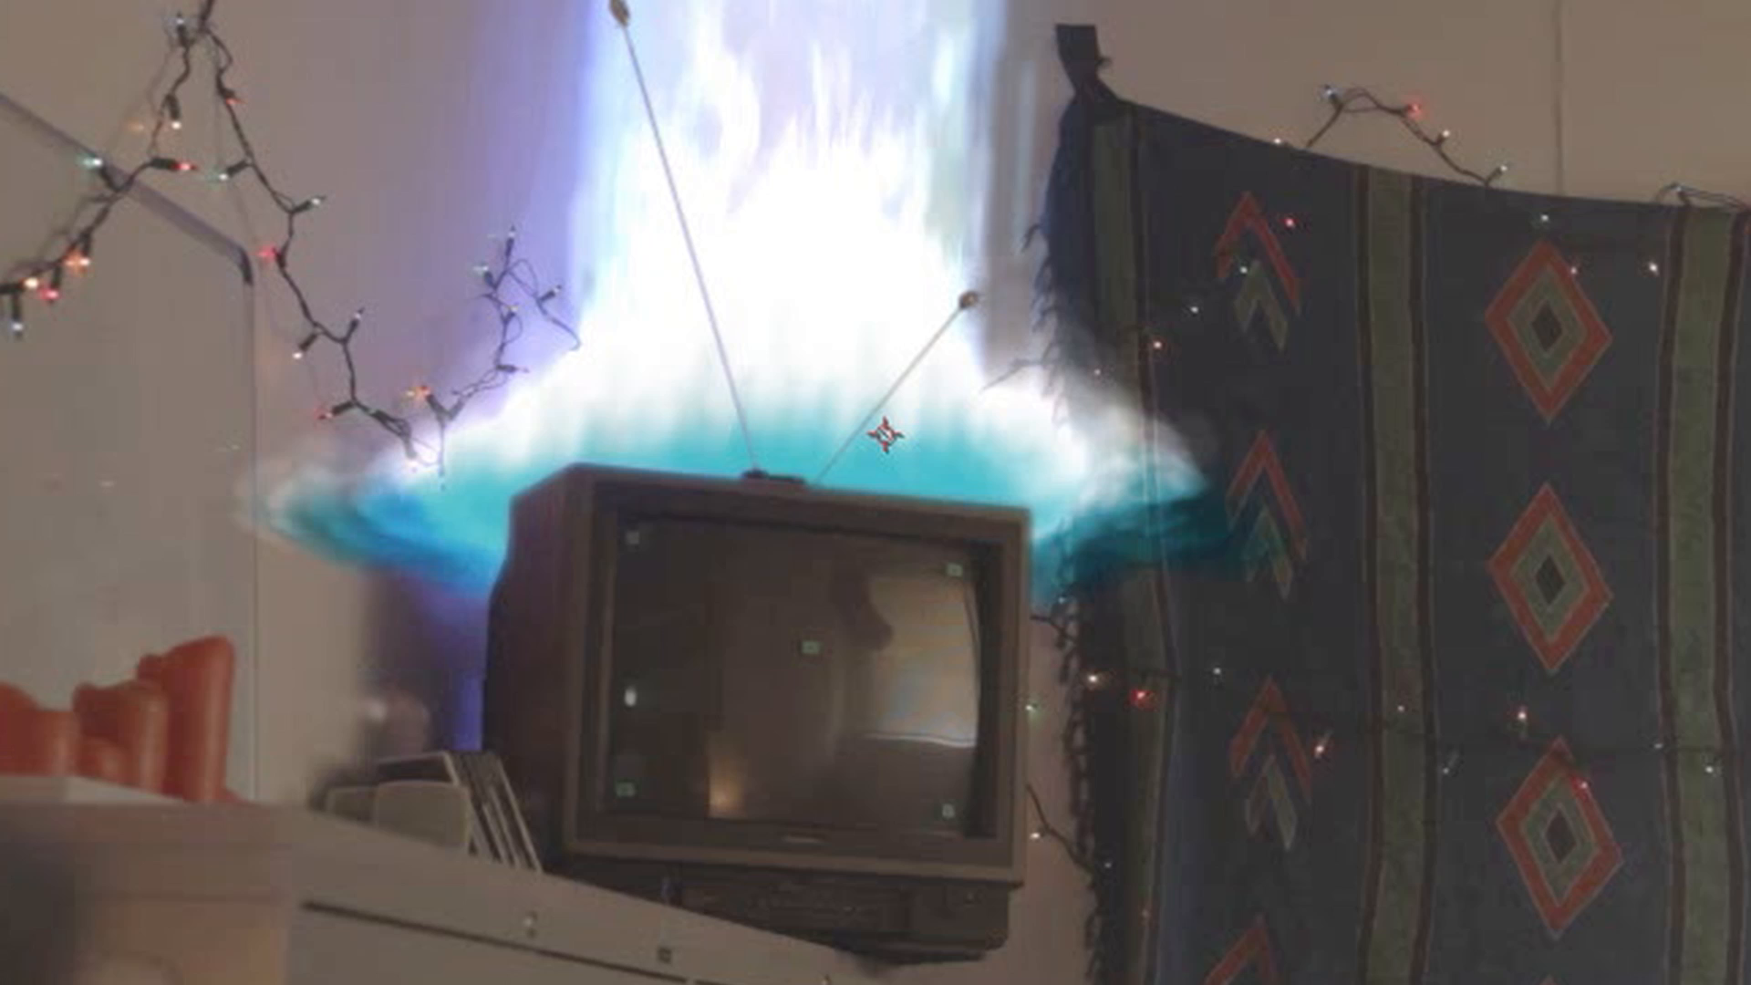
click(31, 475)
click(31, 475)
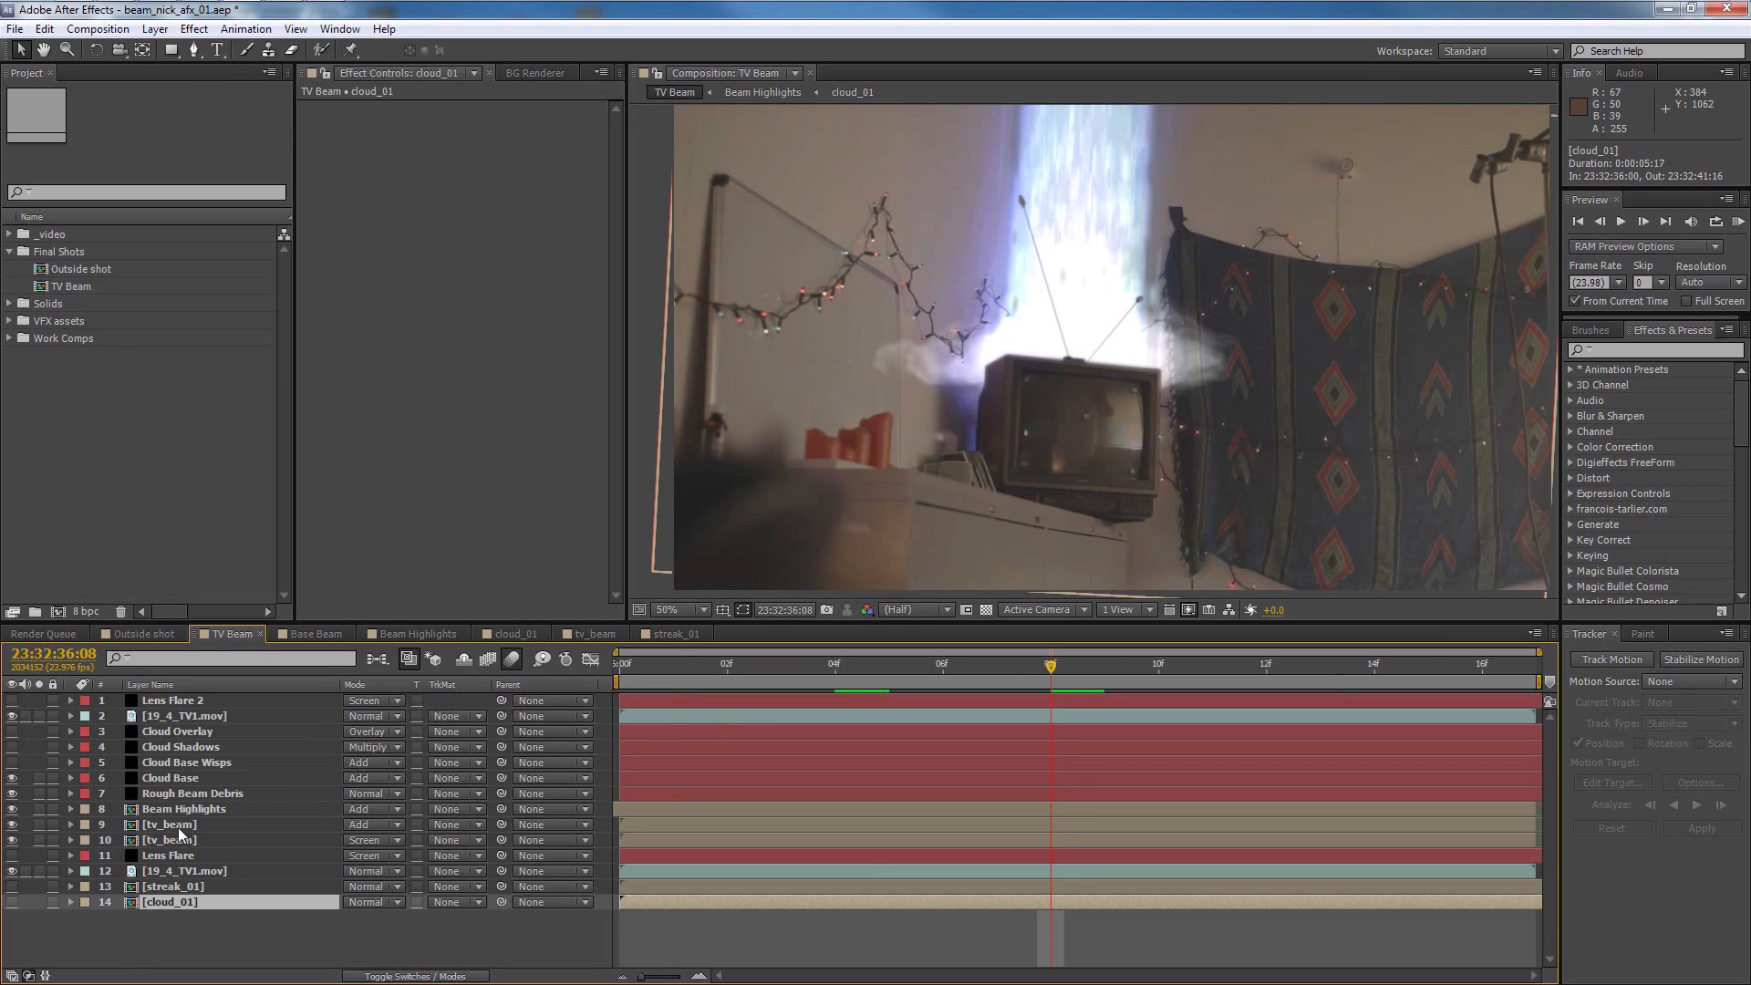
Display the Mesh Warp grid on the Cloud Base layer and examine the Cloud Shadows particle settings
click(193, 779)
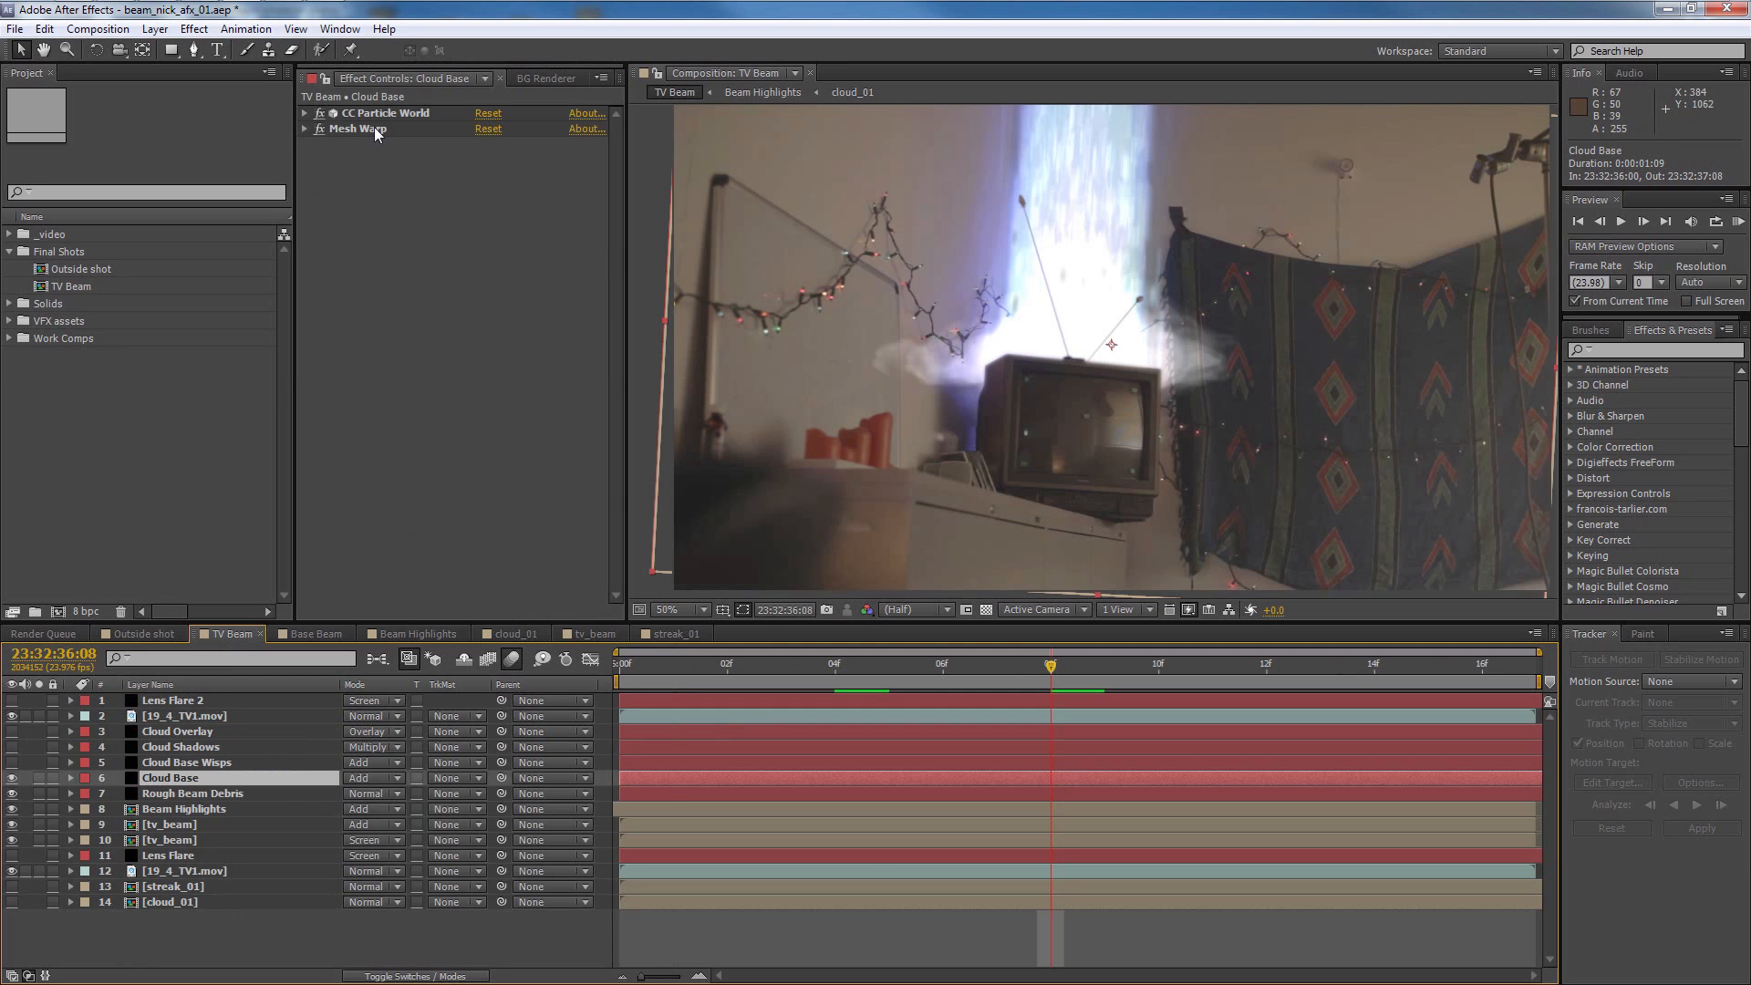
click(555, 361)
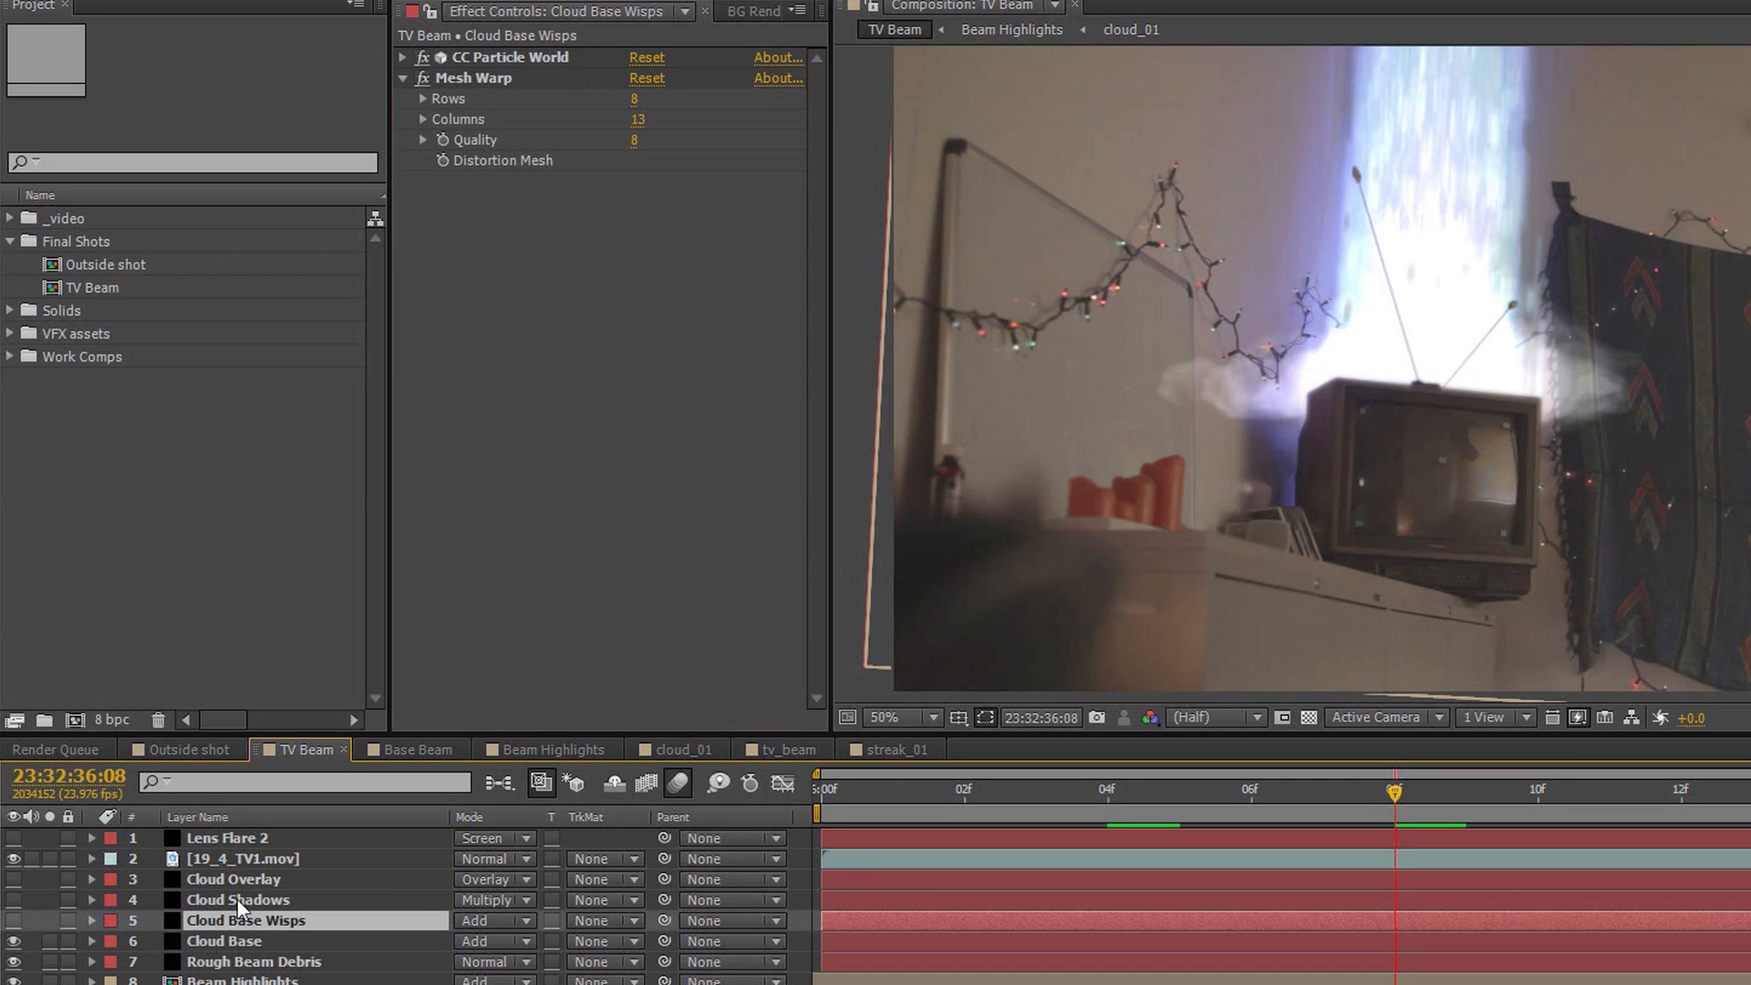
click(239, 899)
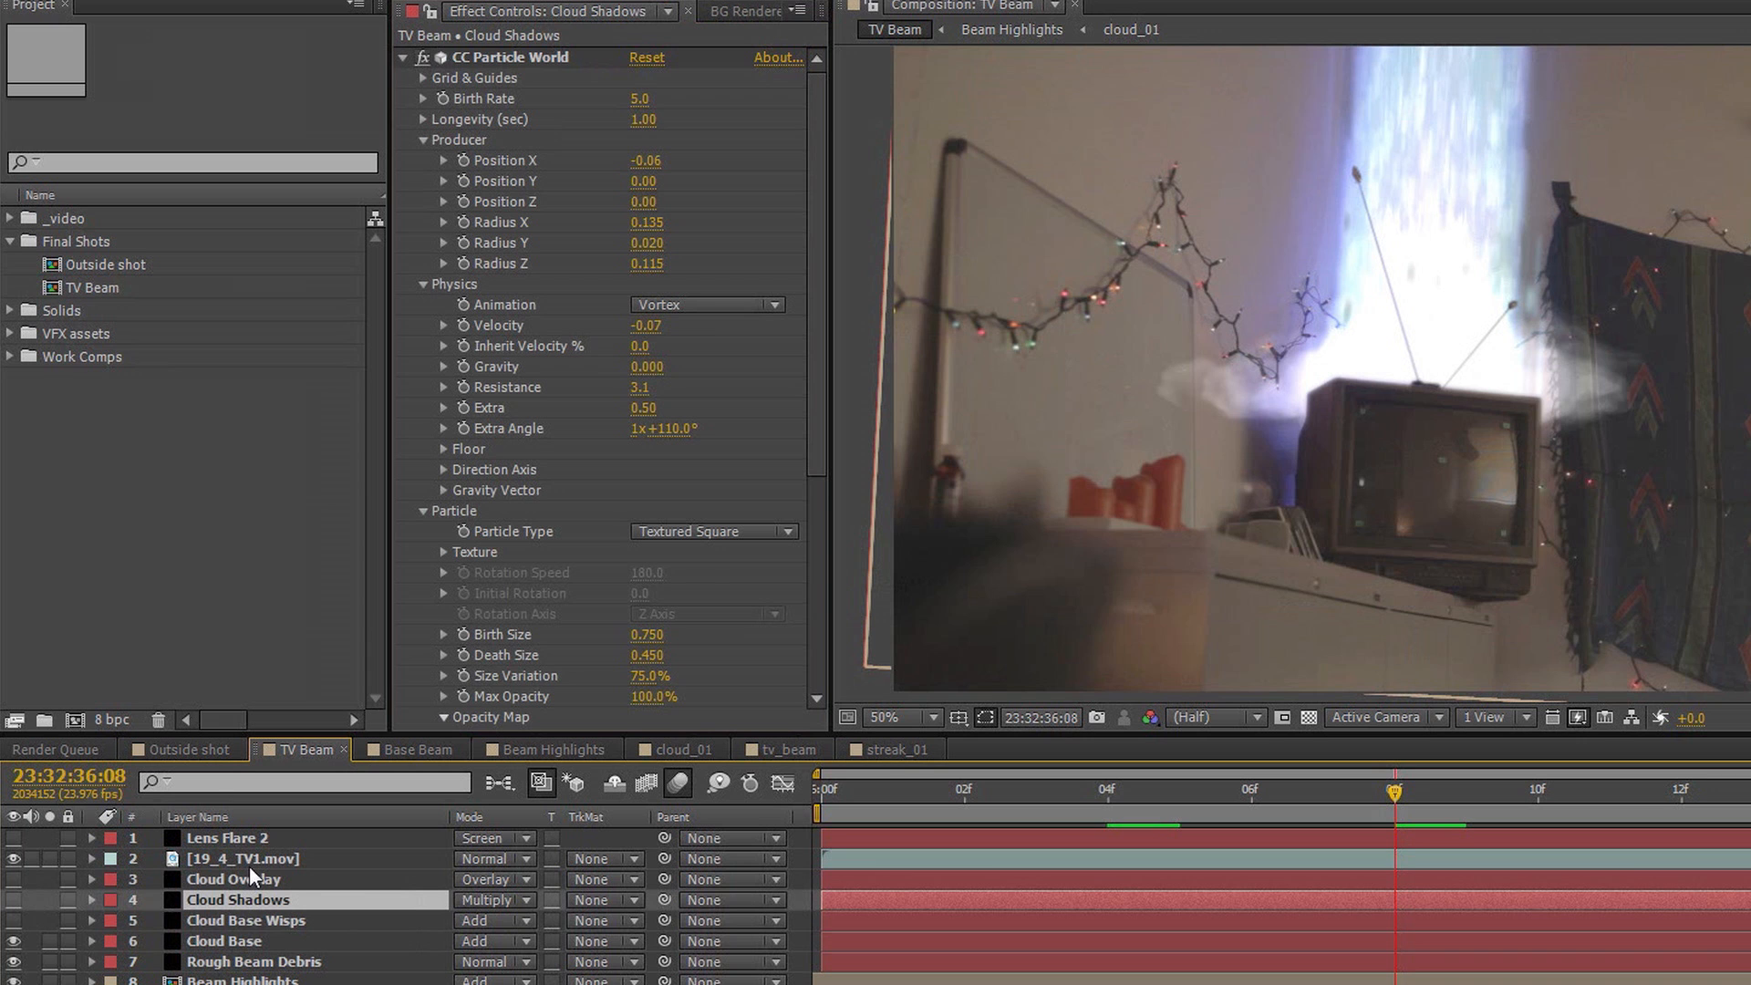
Collapse CC Particle World on Cloud Overlay to reveal its Mesh Warp settings, and make Cloud Base Wisps visible
click(249, 876)
click(402, 57)
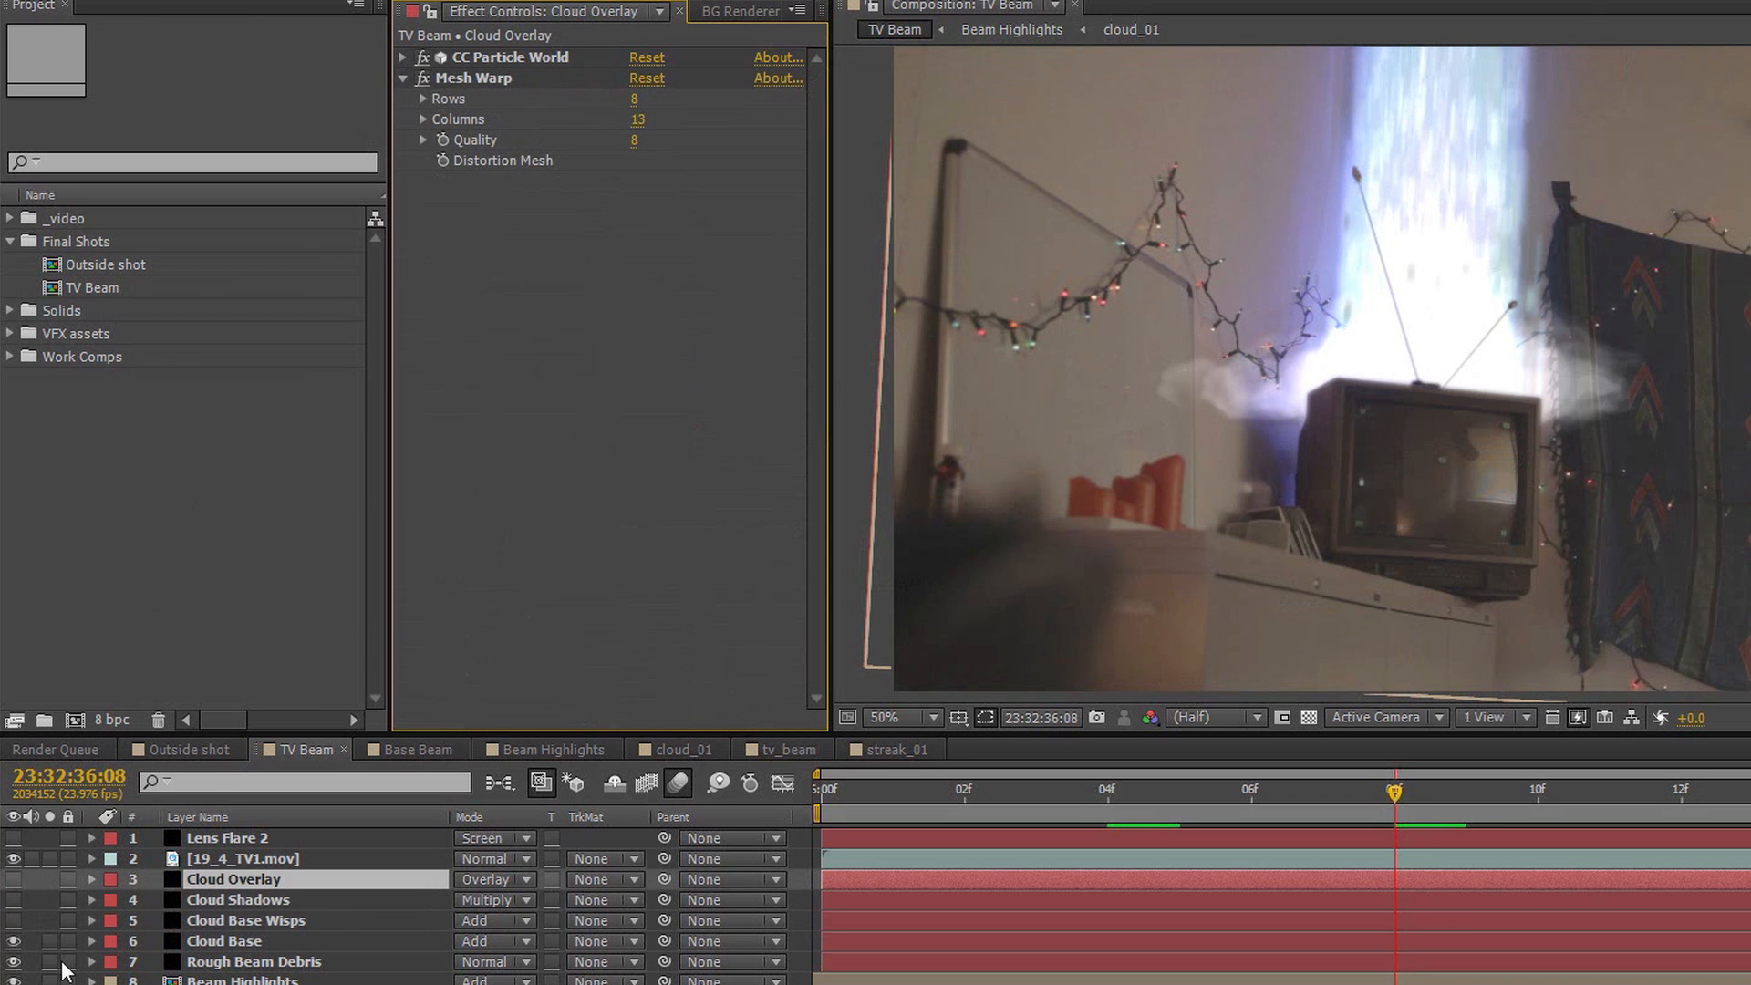
click(14, 918)
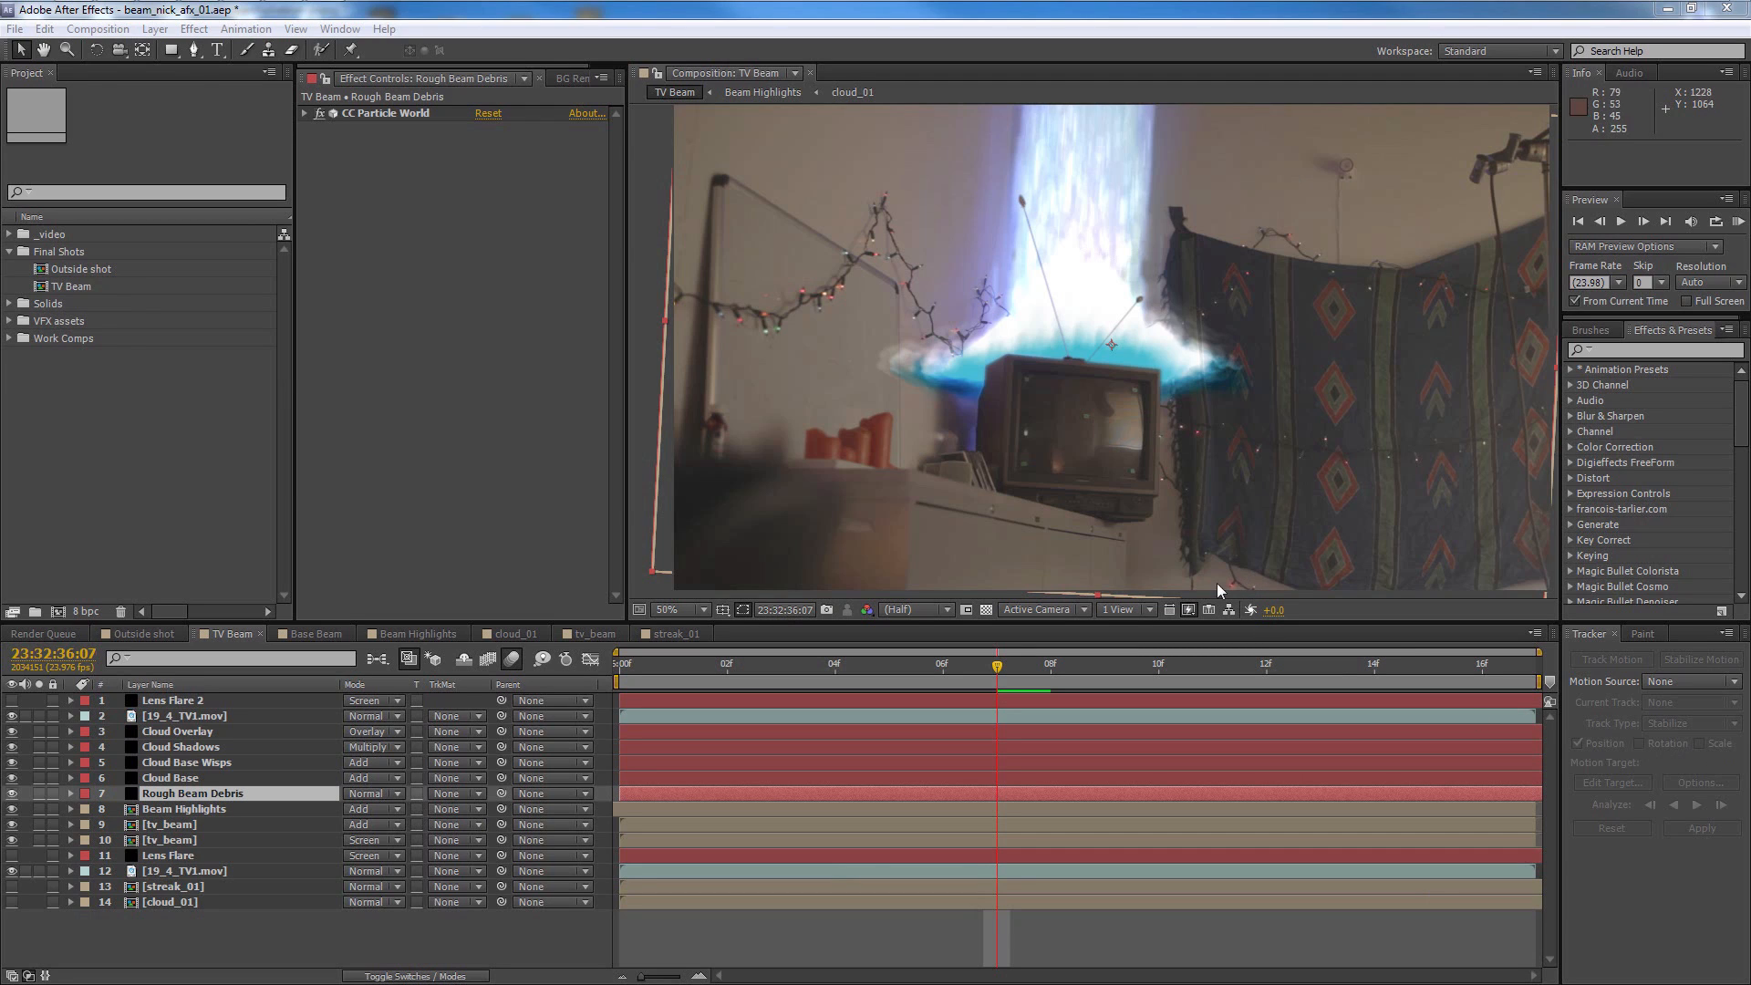
Review the Optical Flares options of the Lens Flare layer, accept them, and make the layer visible
click(191, 857)
click(12, 855)
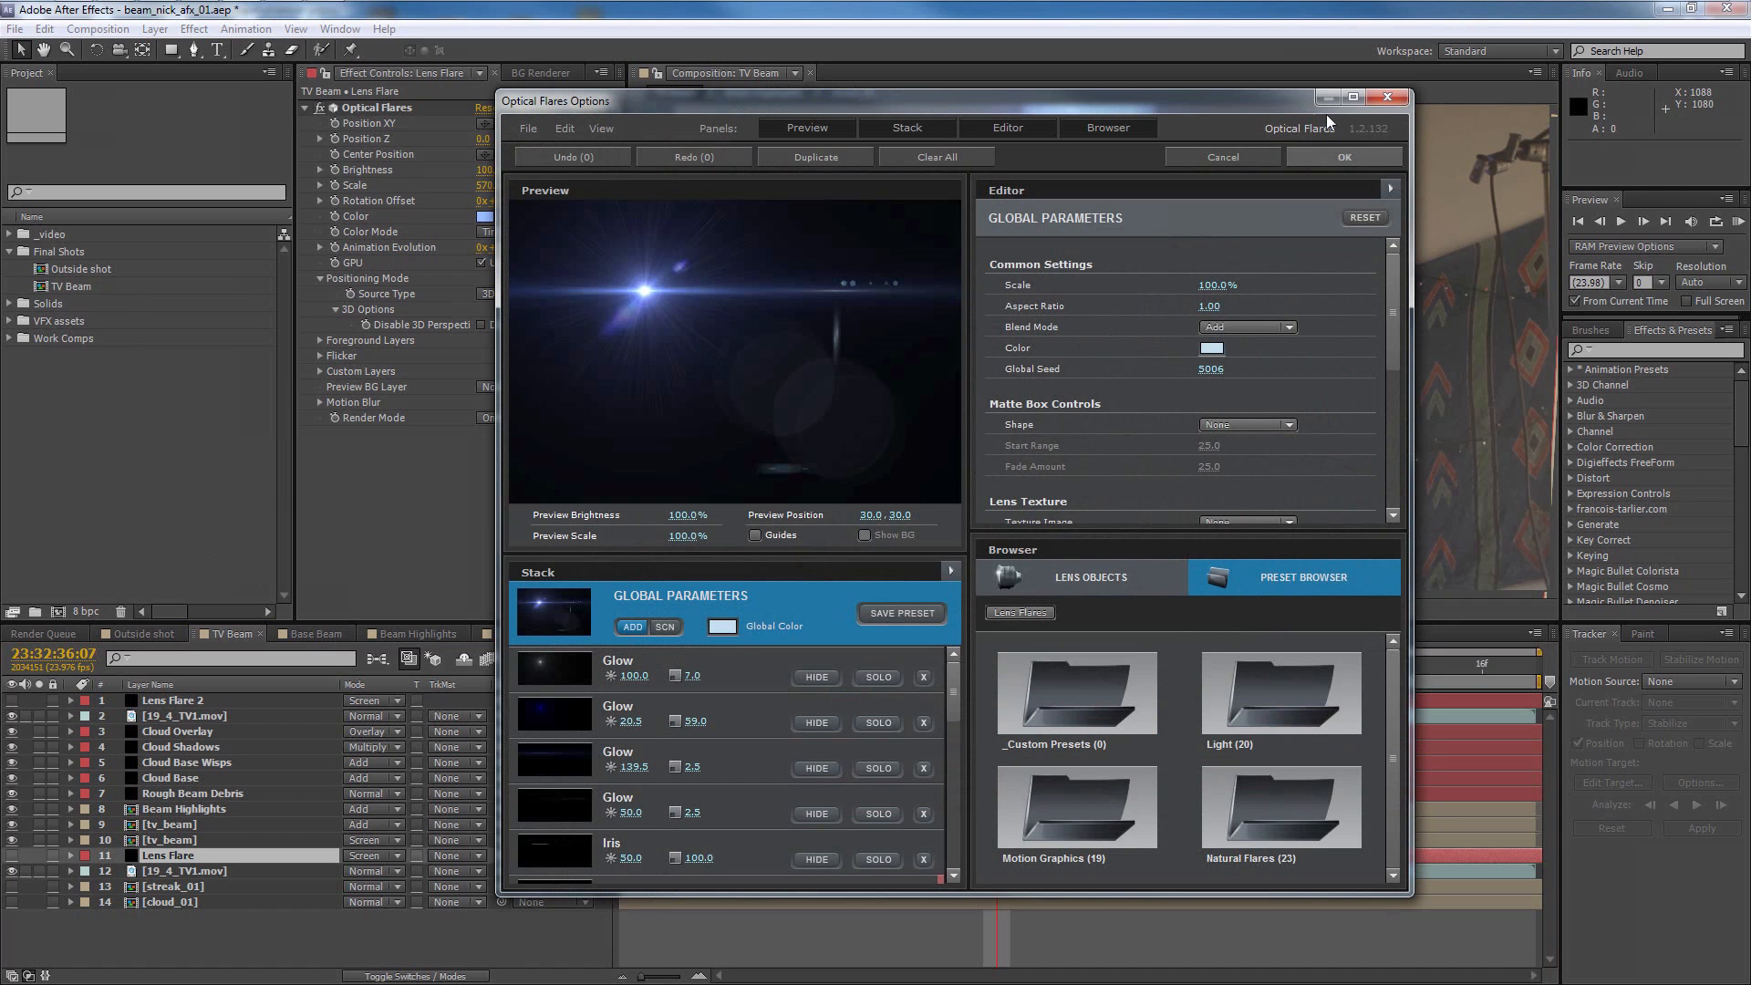
click(1355, 155)
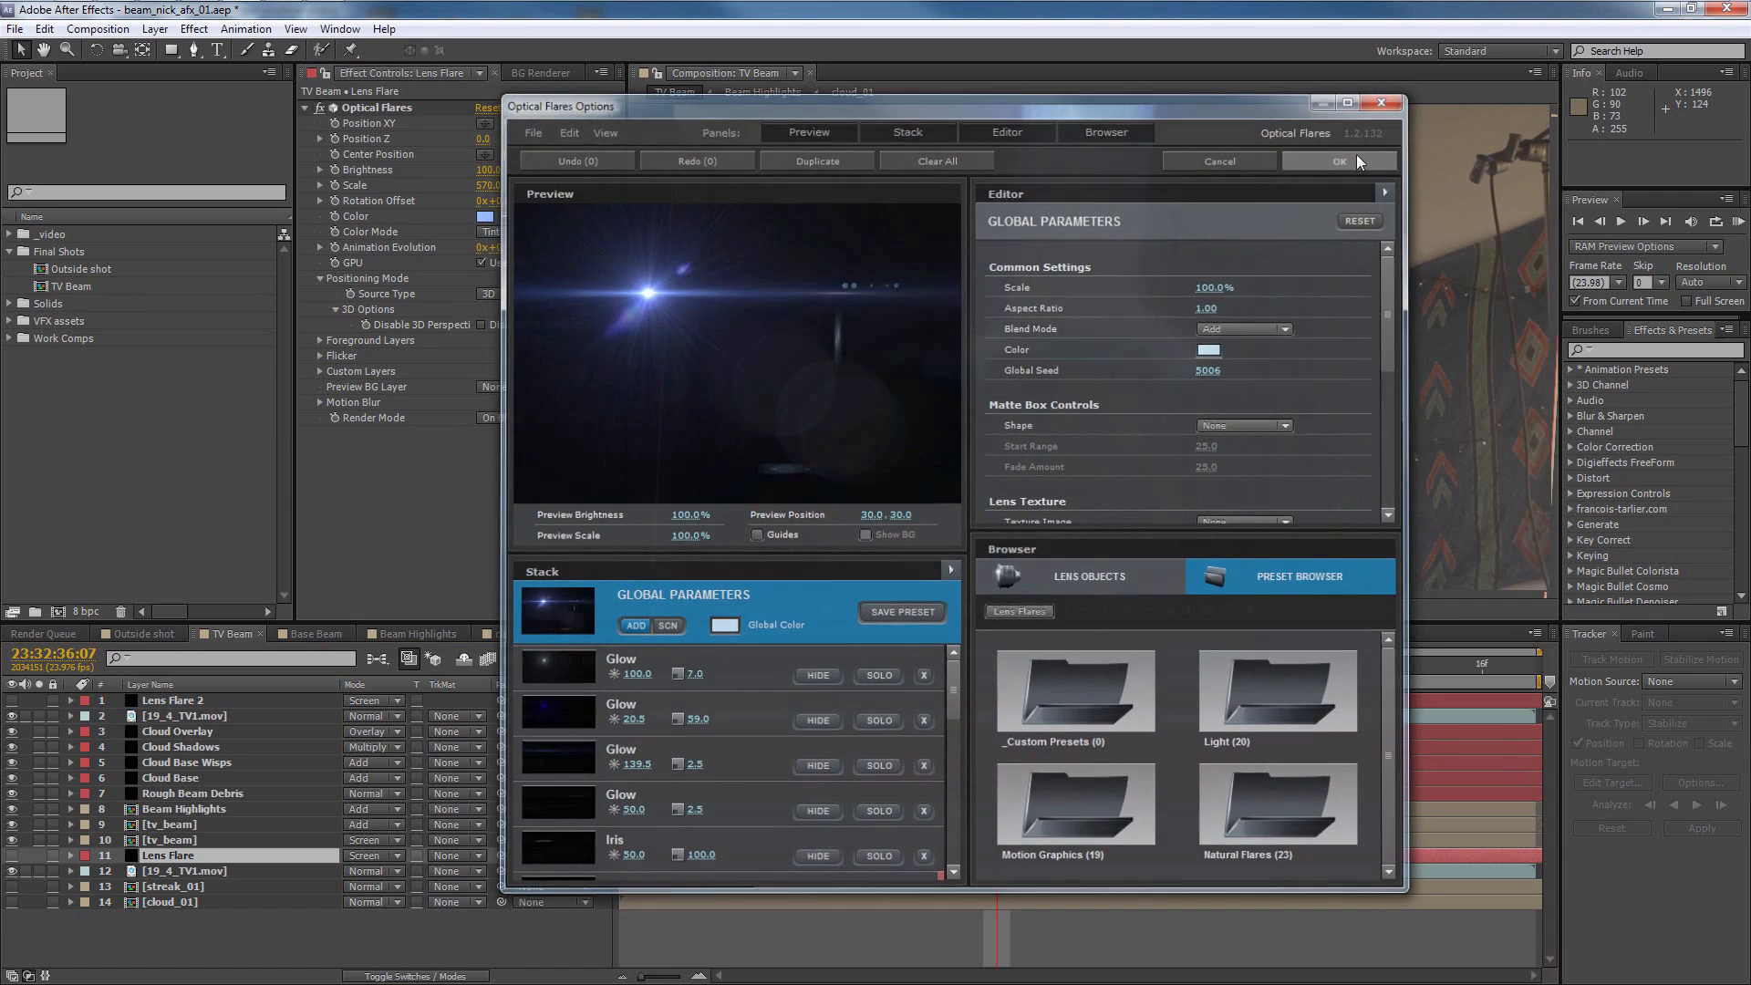
click(11, 855)
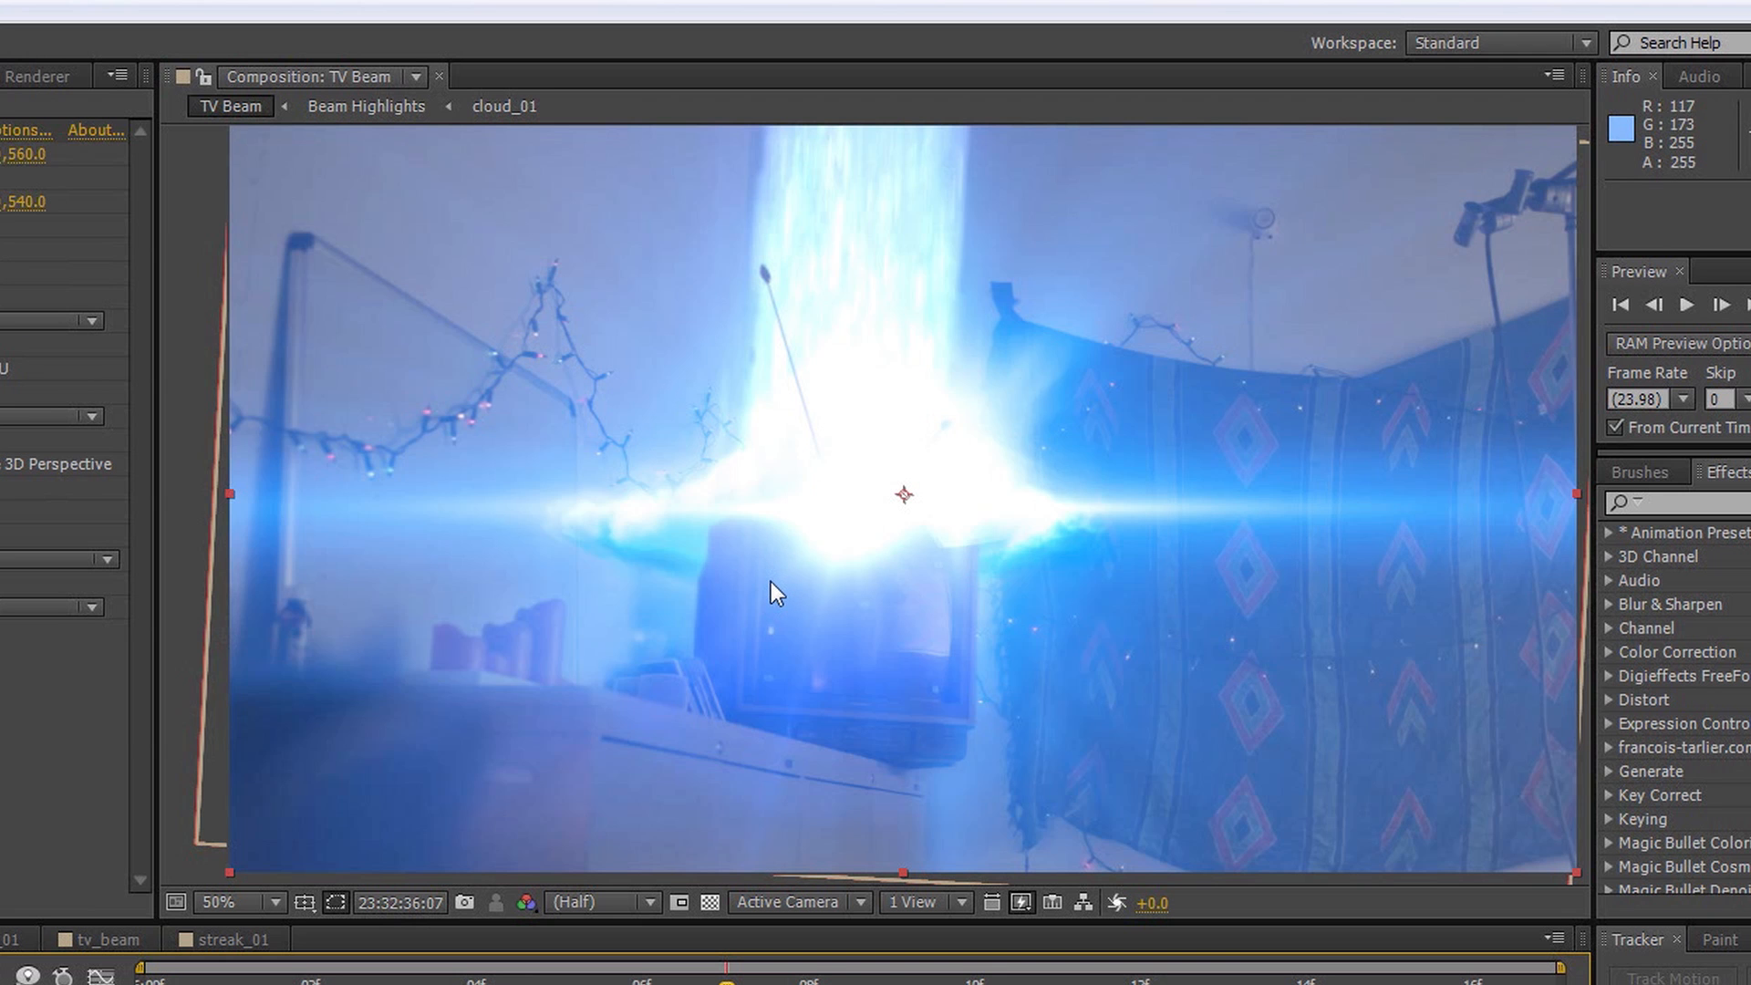
View the flare at 23:32:36:01 and expand the Flicker settings of Optical Flares
key(Page_Up)
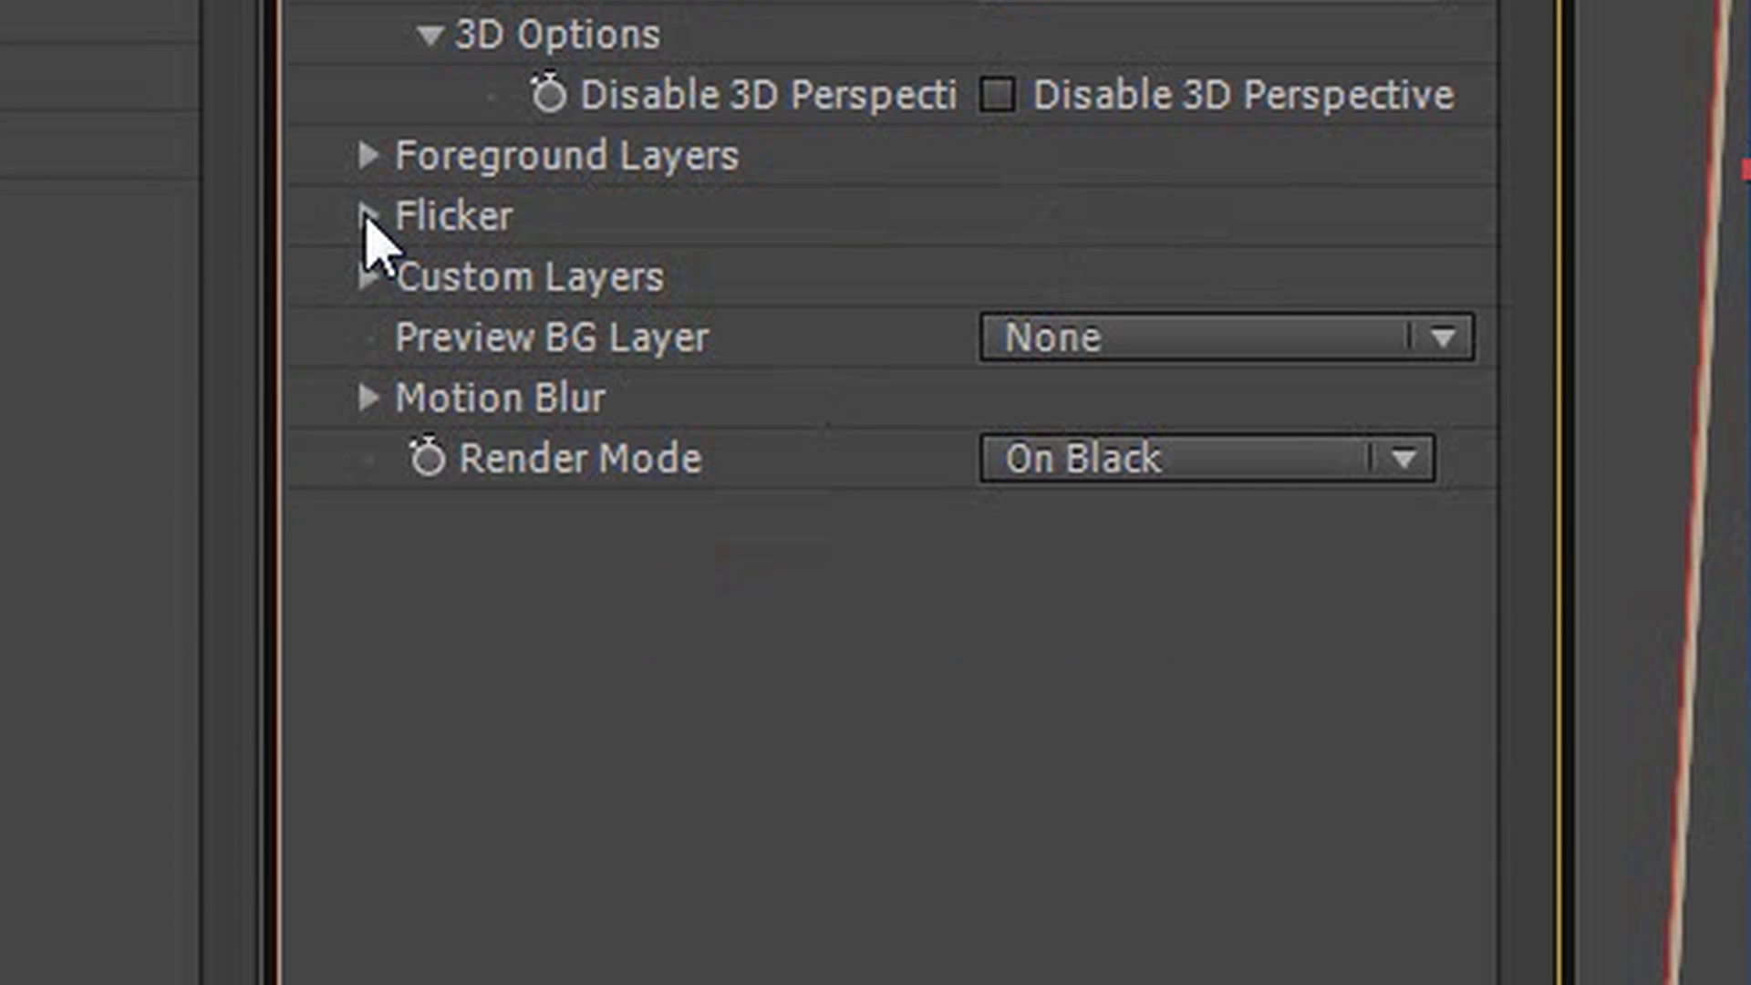
click(319, 356)
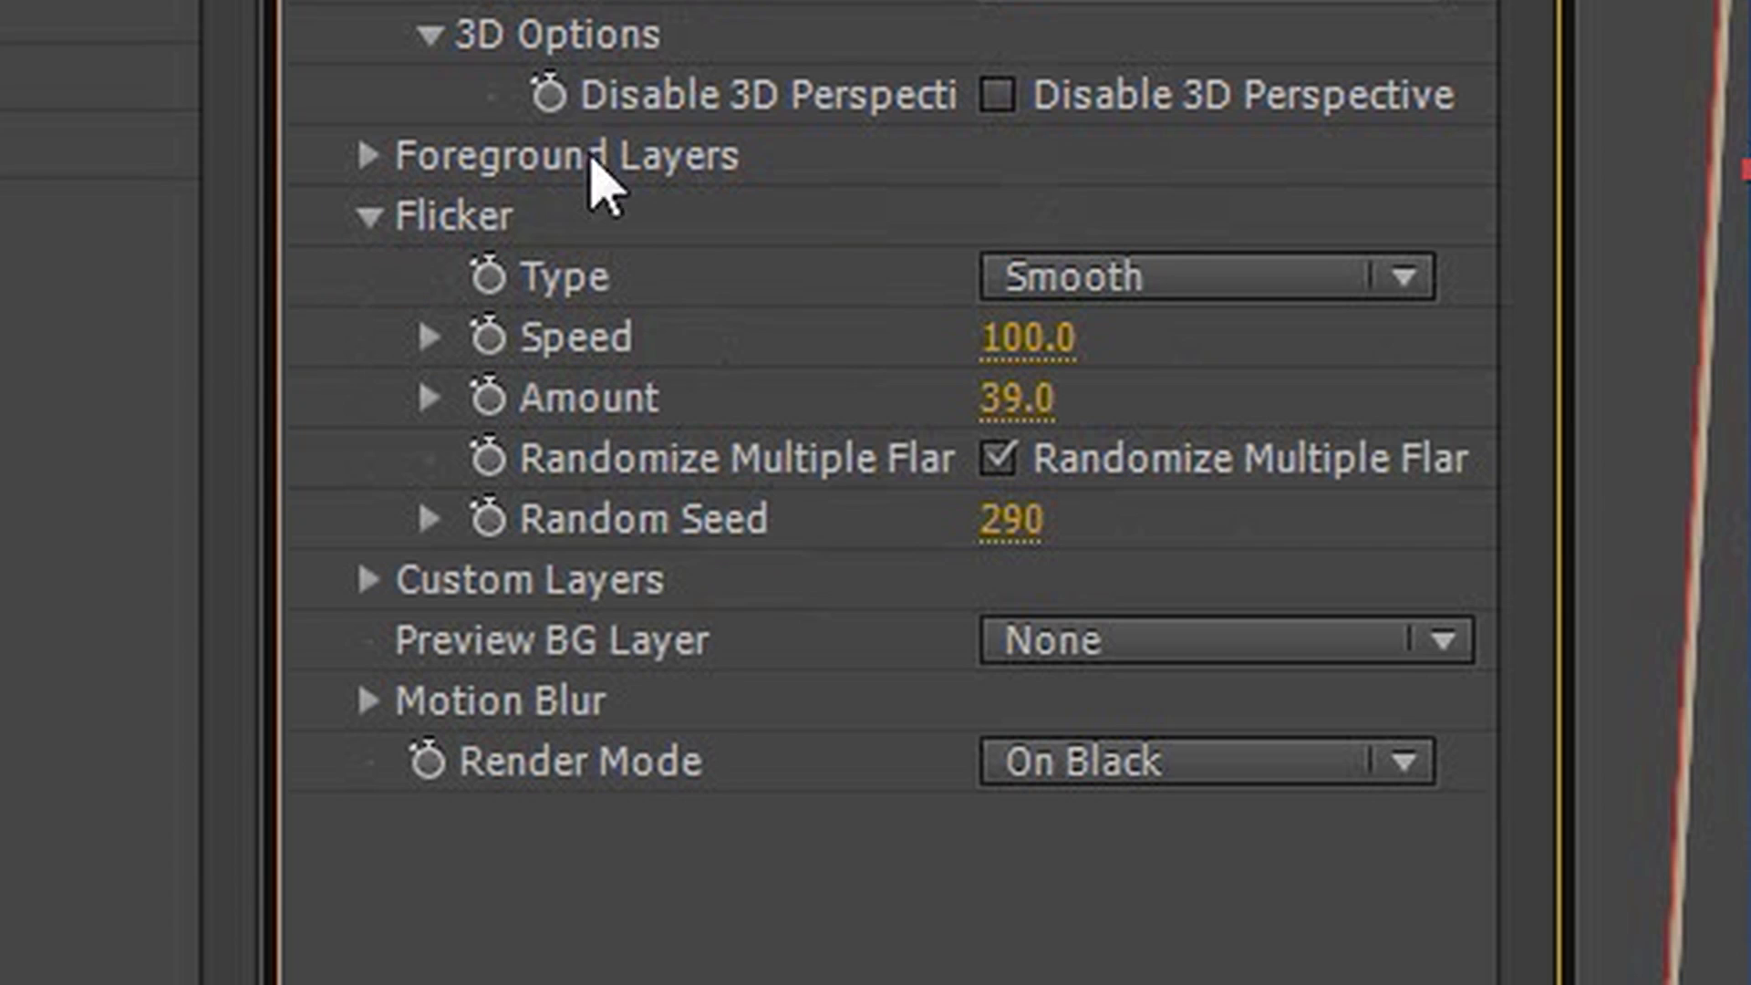